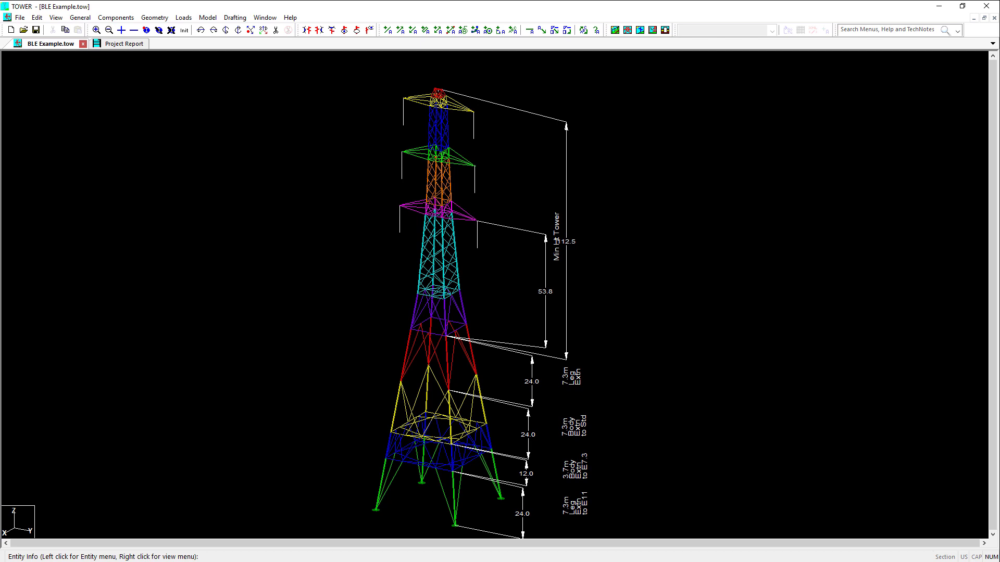
# Start a tower family with its interface at joint 110P (0.00 ft) and name the configuration Config 1
pyautogui.click(208, 17)
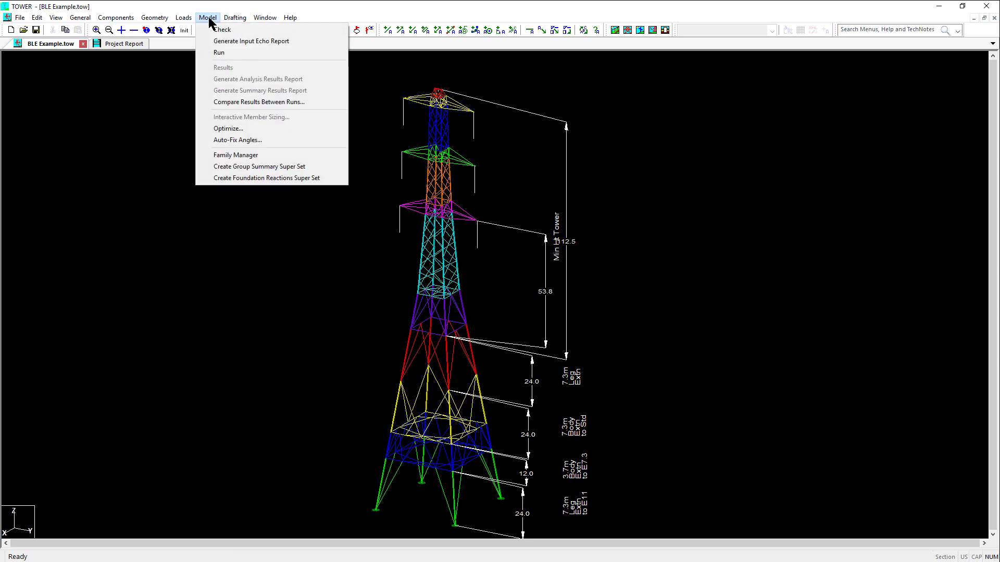
pyautogui.click(255, 155)
pyautogui.click(552, 309)
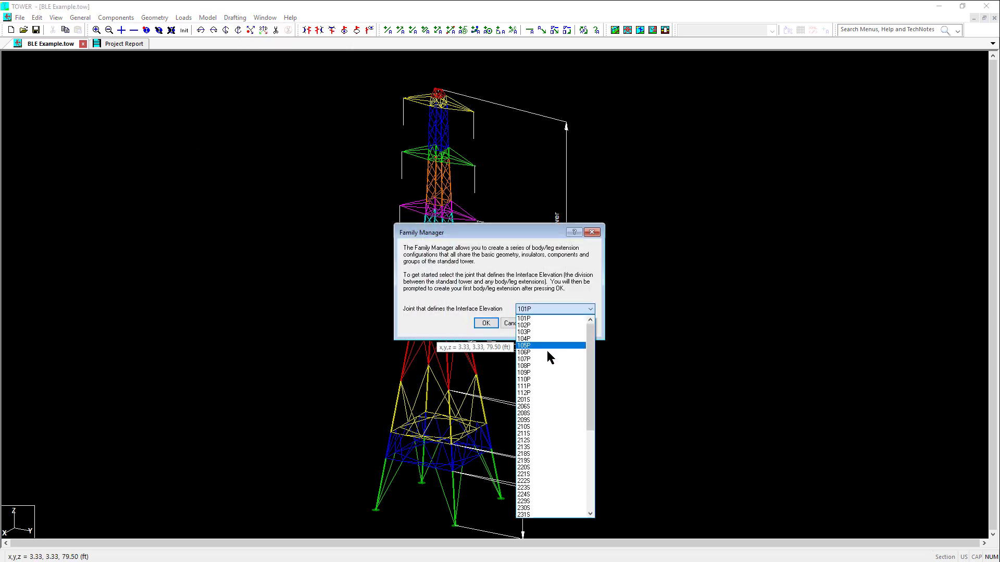
pyautogui.click(546, 381)
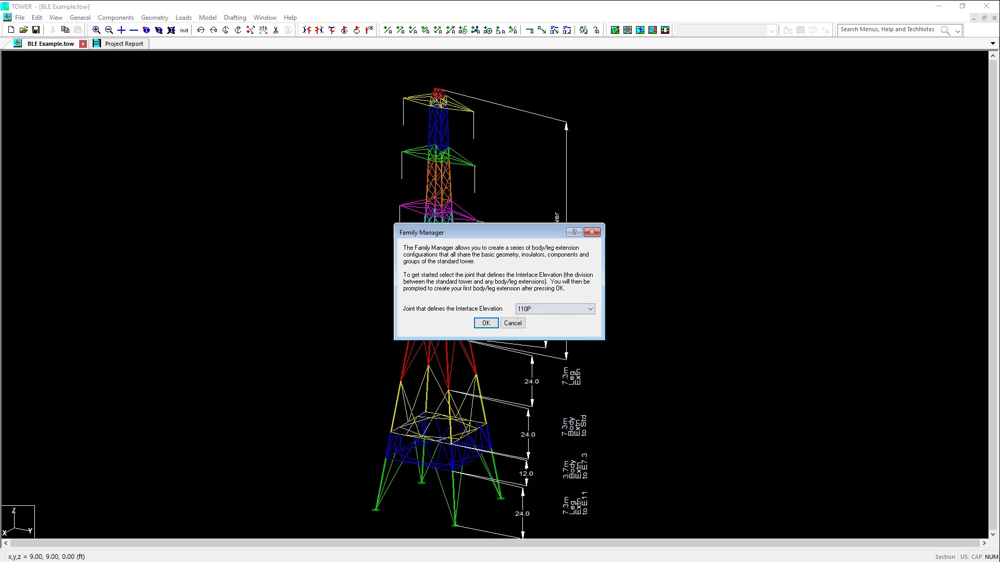
pyautogui.click(486, 324)
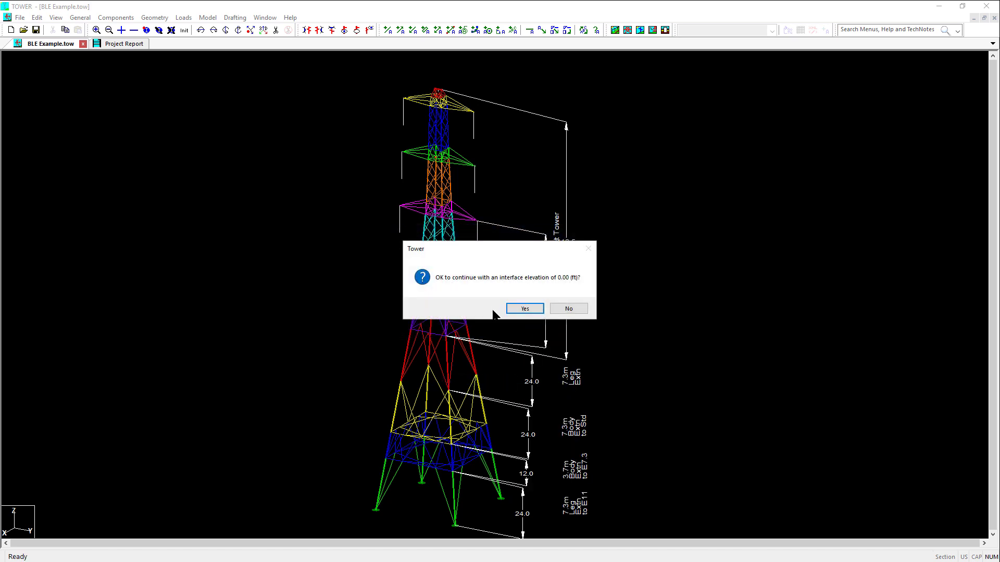
pyautogui.click(525, 309)
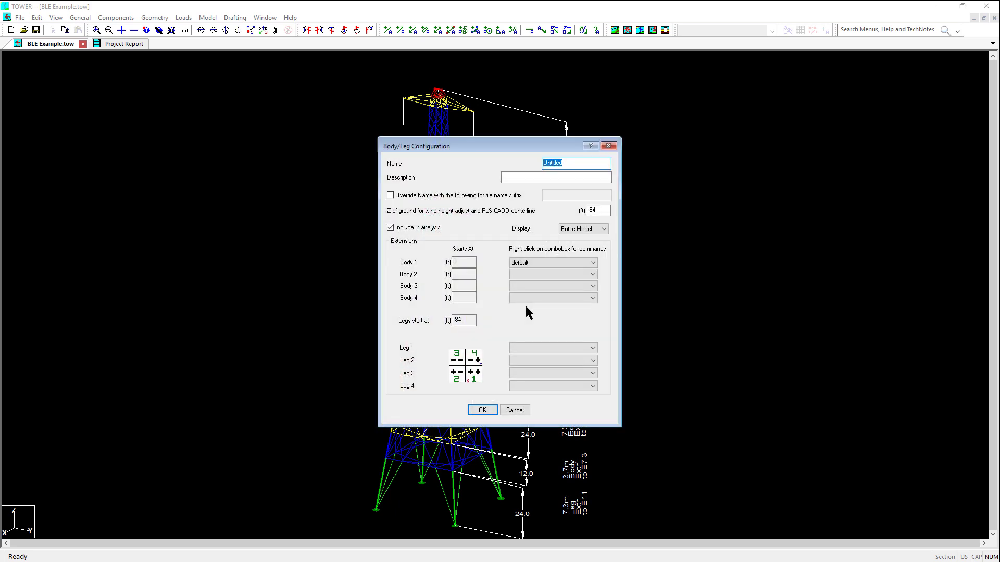
pyautogui.moveTo(486, 143); pyautogui.dragTo(150, 143)
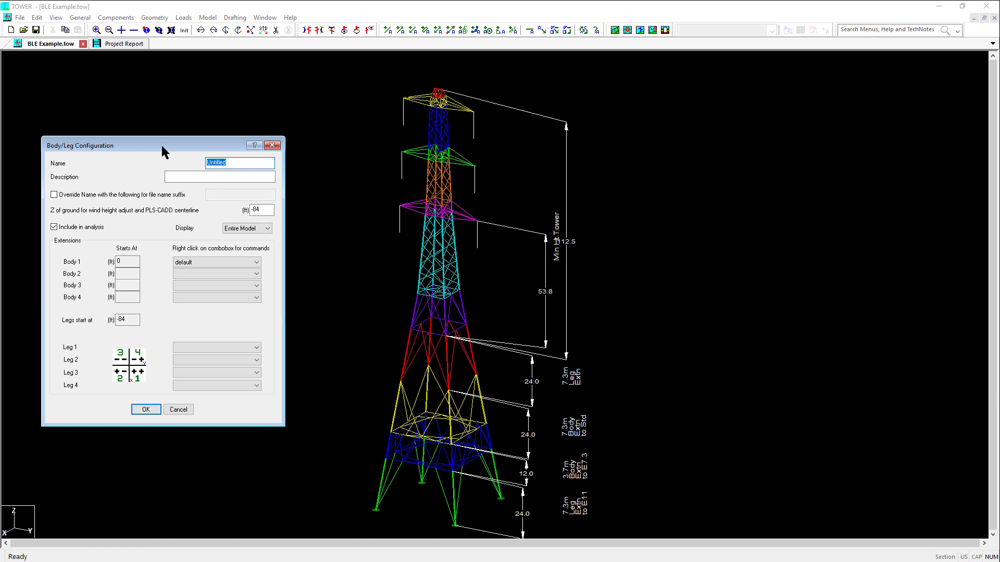
pyautogui.write('Config 1')
# Rename the Body 1 extension to Body Ext 1, allow leg-and-body use, keeping Z End at -84
pyautogui.rightClick(188, 258)
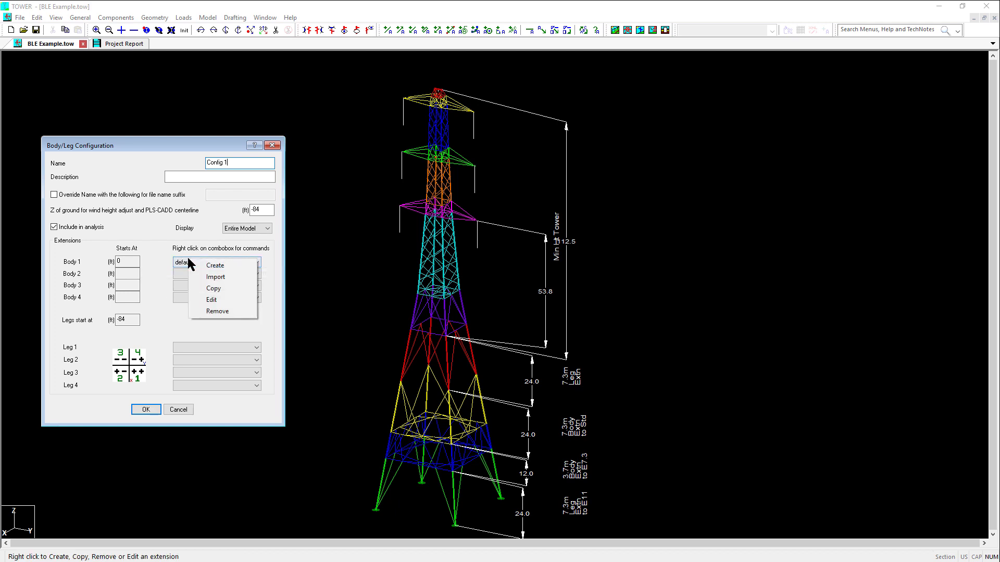
pyautogui.click(214, 301)
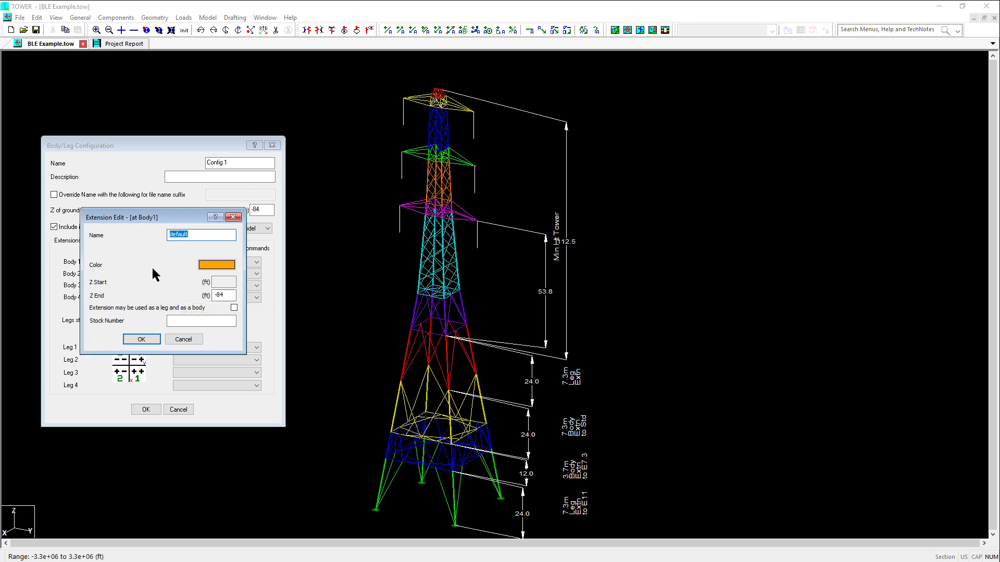
pyautogui.write('Body Ext 1')
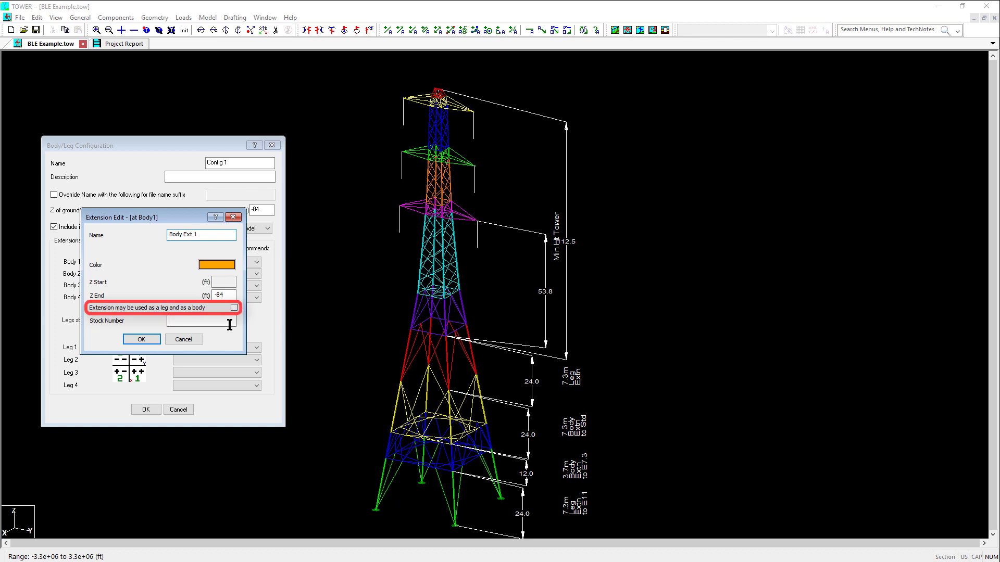
pyautogui.click(234, 308)
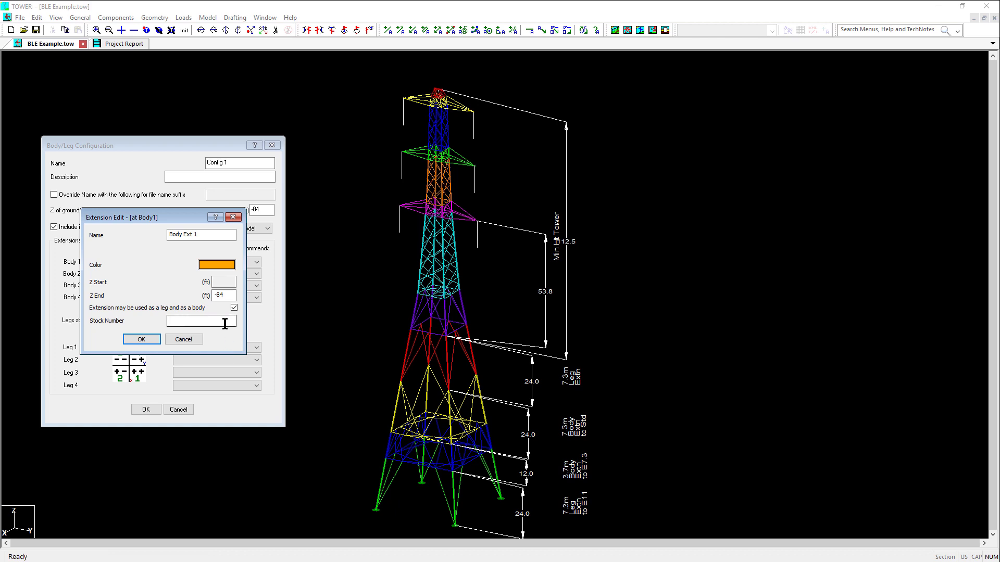
pyautogui.doubleClick(224, 295)
pyautogui.write('24')
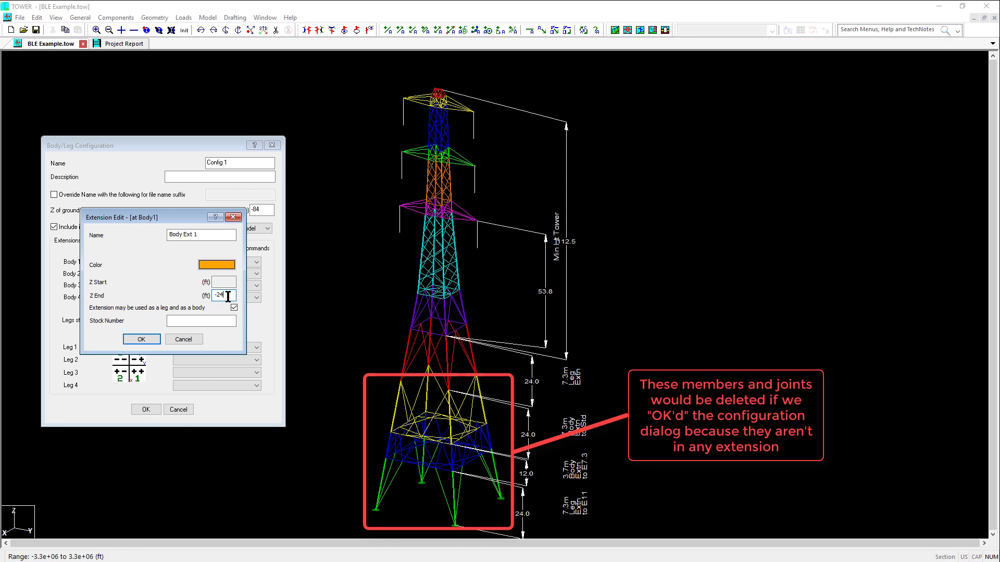
pyautogui.doubleClick(228, 296)
pyautogui.write('-84')
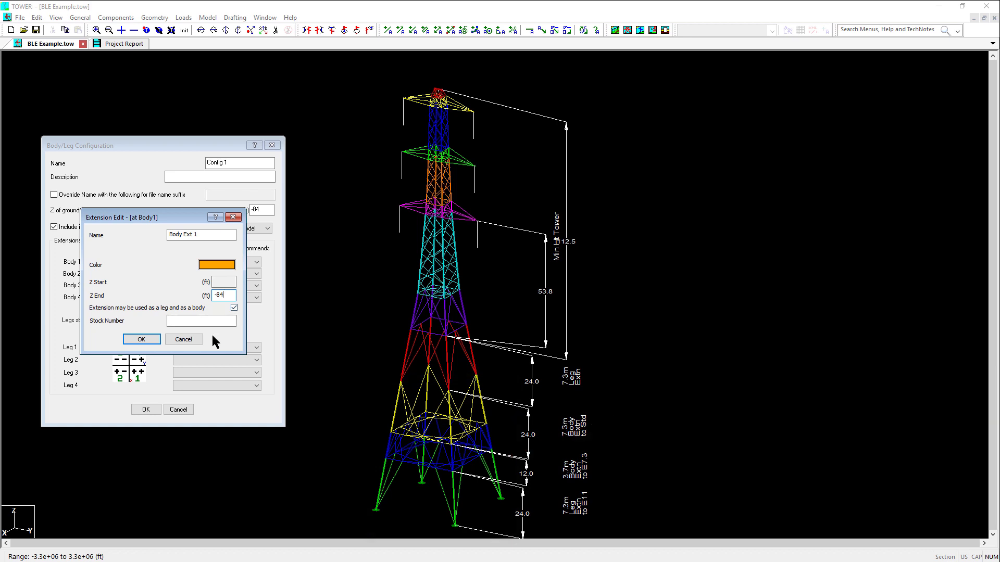
pyautogui.click(141, 339)
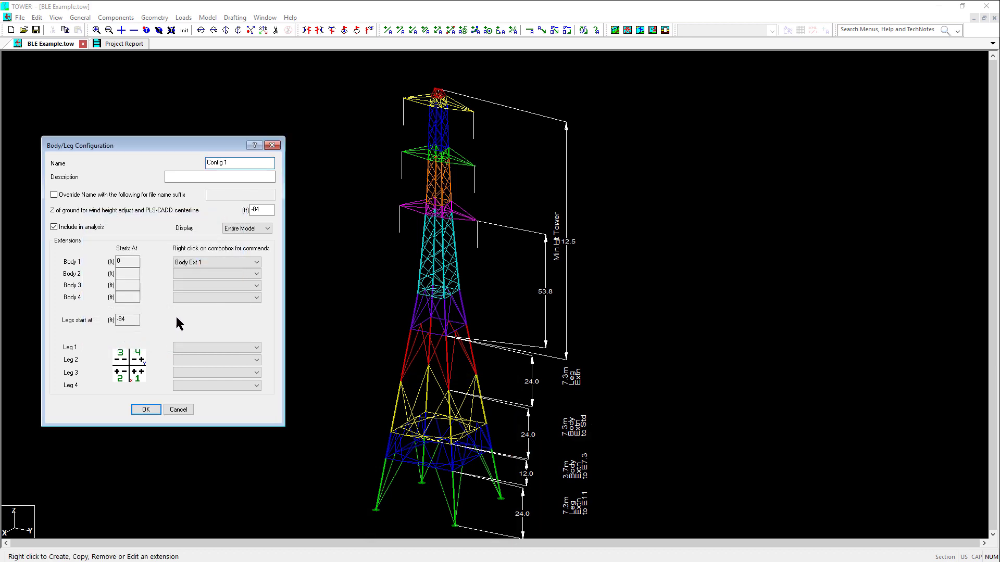
# Create Body Ext 2 on Body 2 with Z Start -24, then recheck Body Ext 1 unchanged
pyautogui.rightClick(201, 274)
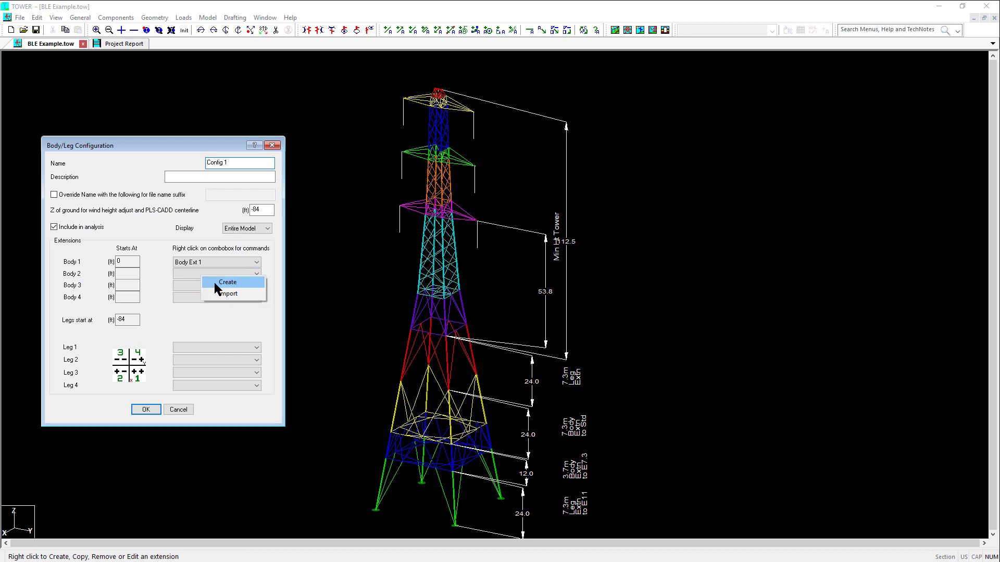
pyautogui.click(214, 282)
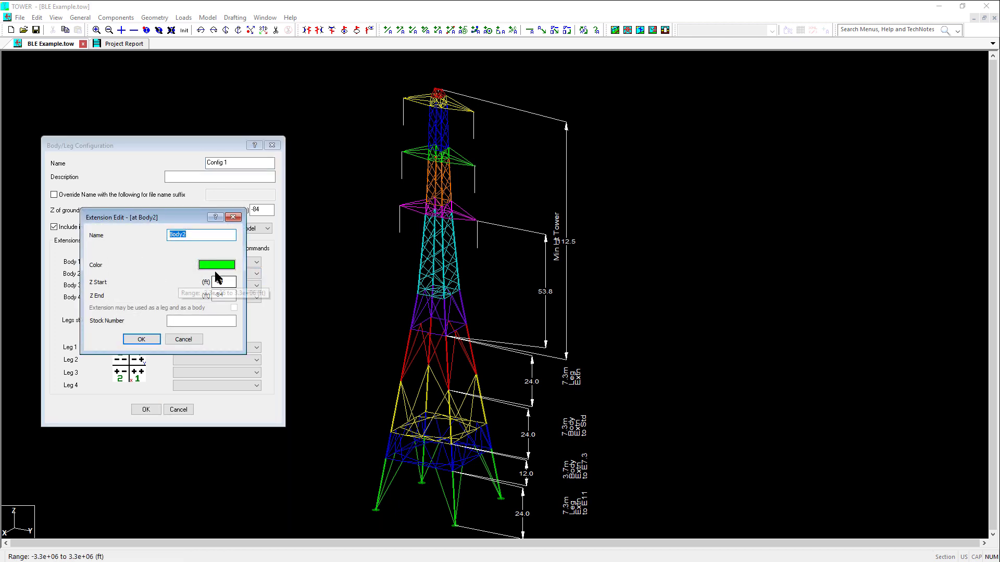
pyautogui.write('Bod')
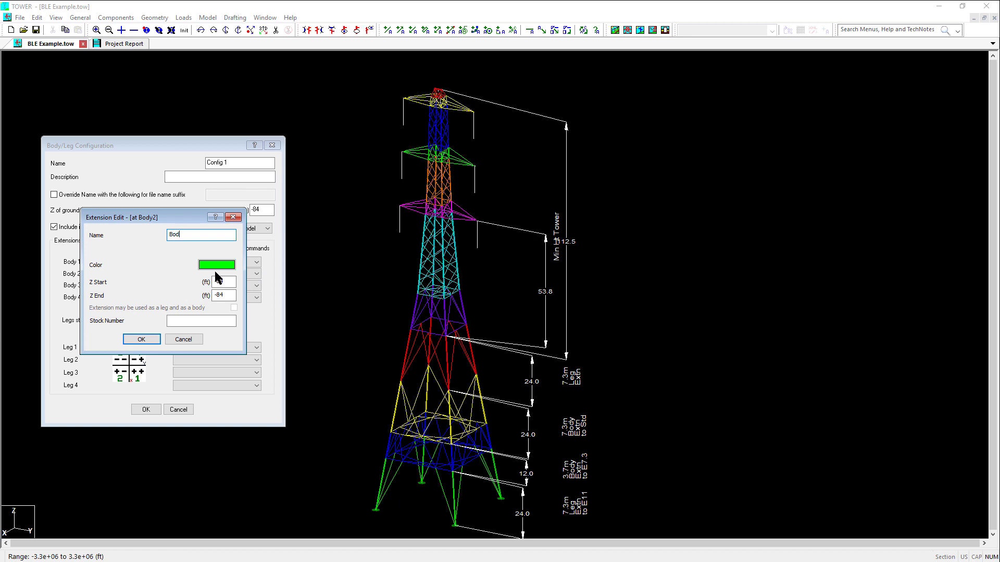
pyautogui.write('y Ext 2')
pyautogui.doubleClick(227, 281)
pyautogui.write('-24')
pyautogui.click(224, 295)
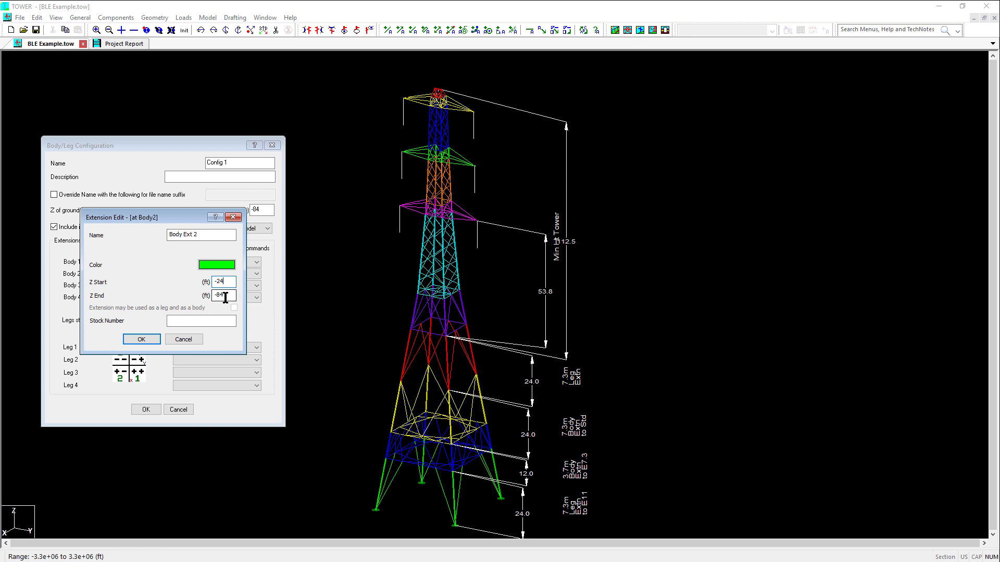
pyautogui.click(142, 340)
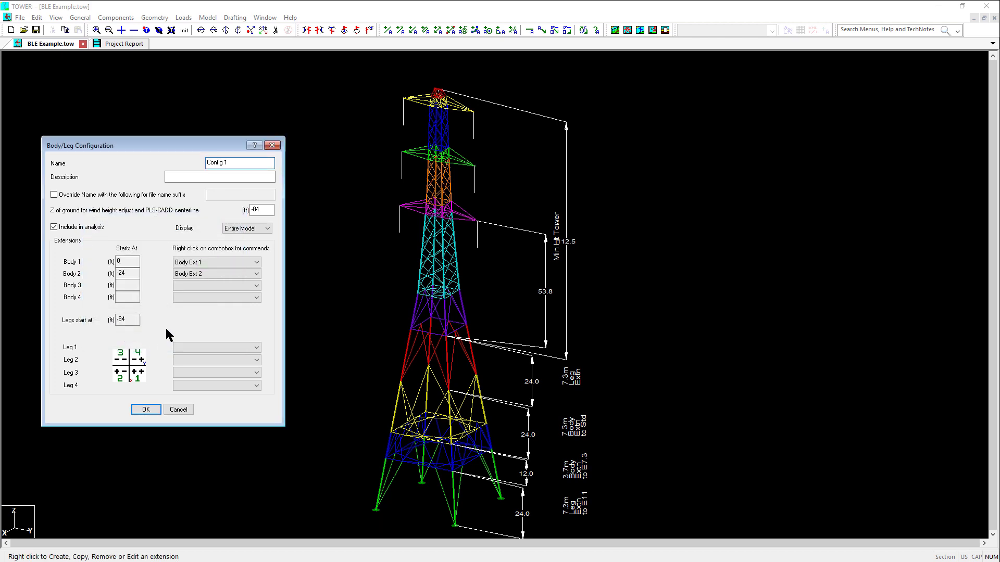
pyautogui.rightClick(206, 262)
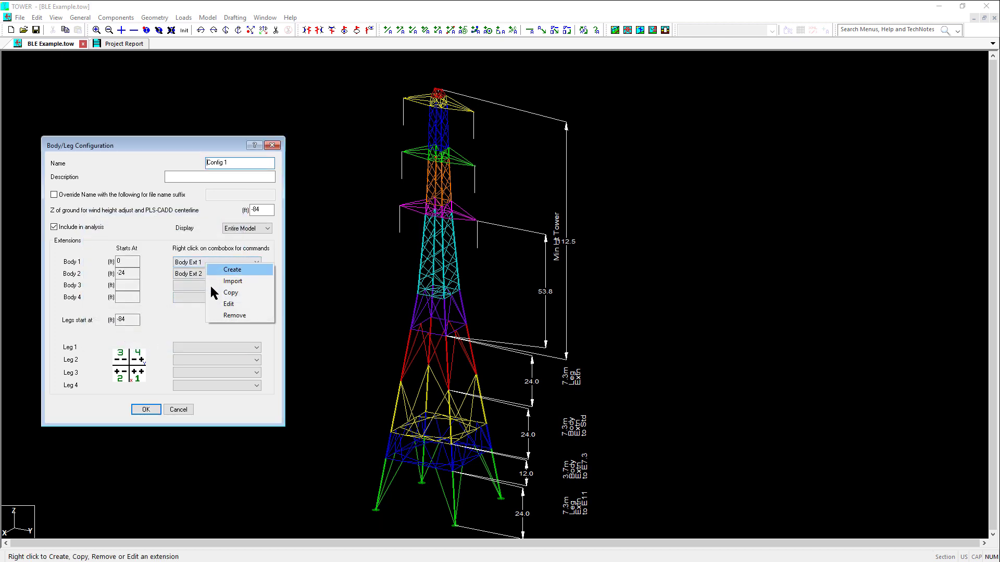
pyautogui.click(225, 303)
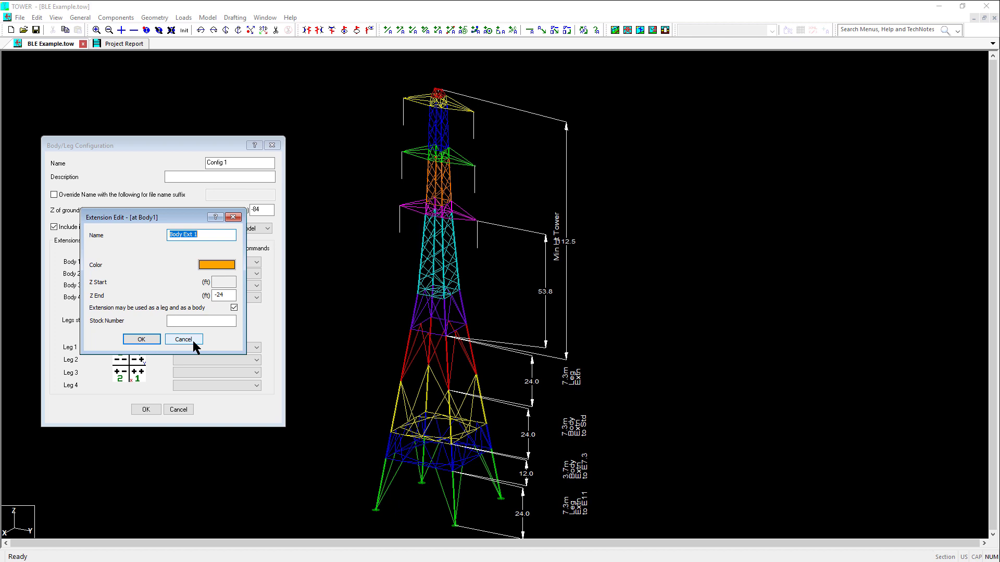
pyautogui.click(192, 340)
# Create Body Ext 3 on Body 3 with Z Start -48
pyautogui.rightClick(214, 285)
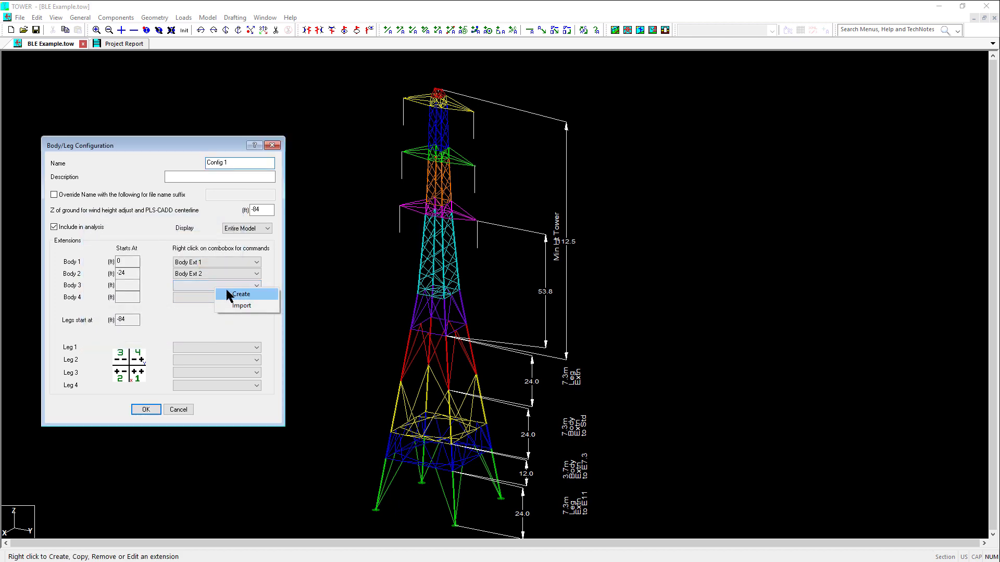
pyautogui.click(227, 293)
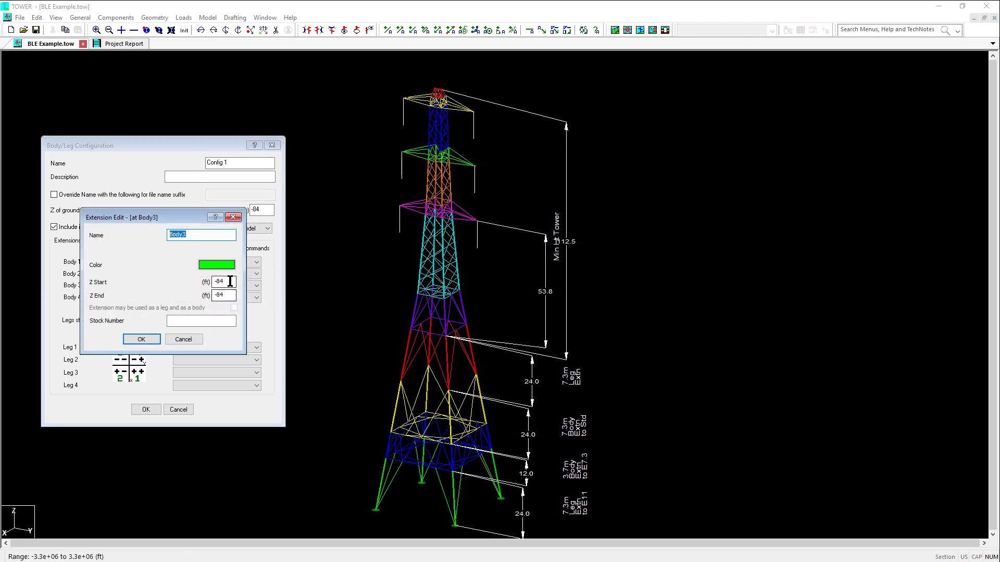
pyautogui.write('Body Ext 3')
pyautogui.doubleClick(232, 280)
pyautogui.write('-48')
pyautogui.click(142, 339)
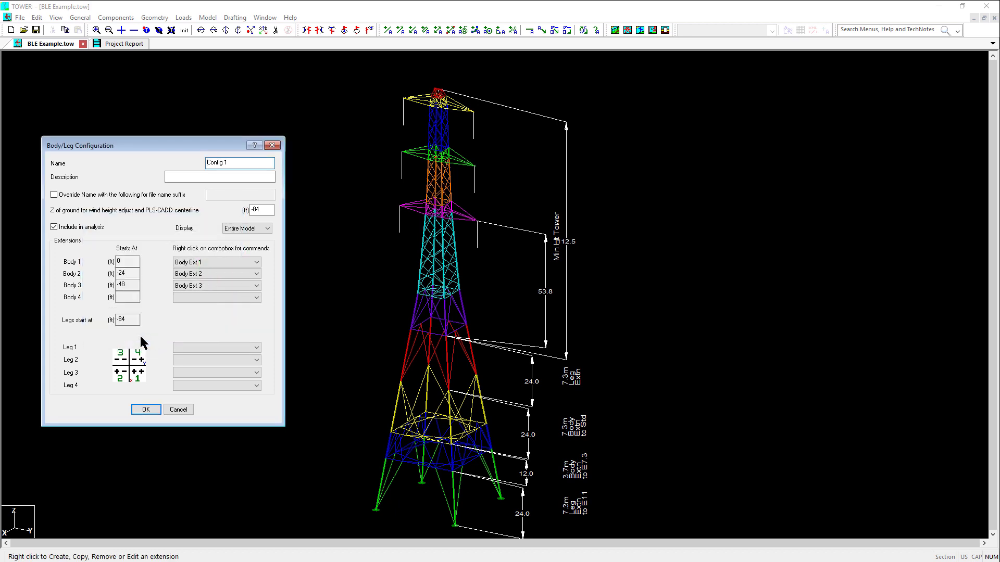
# Create a Leg1 extension on Leg 1 starting at -60, allowing removal of members in legless quadrants
pyautogui.rightClick(201, 348)
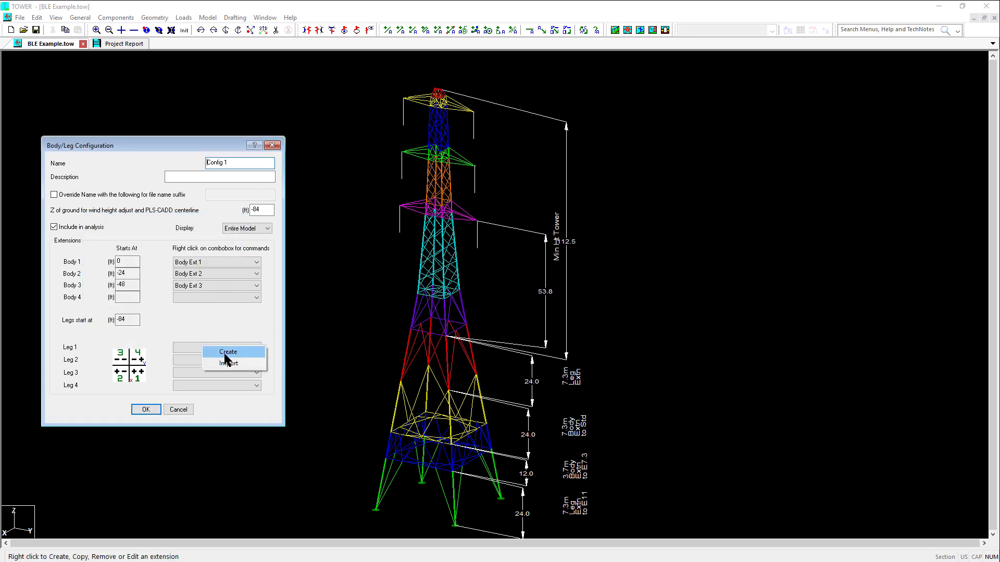
pyautogui.click(225, 353)
pyautogui.doubleClick(233, 281)
pyautogui.write('-60')
pyautogui.press('Return')
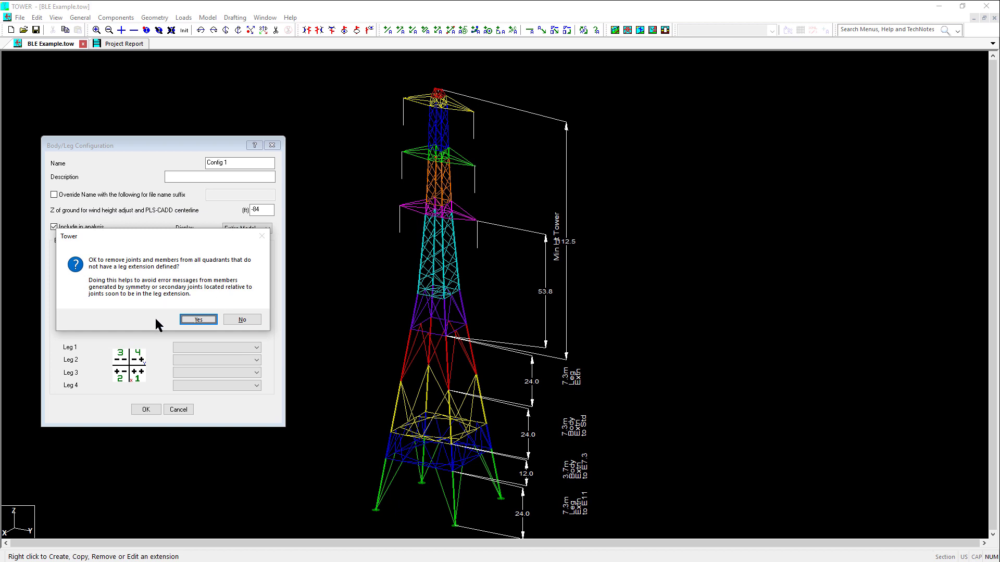
pyautogui.click(200, 320)
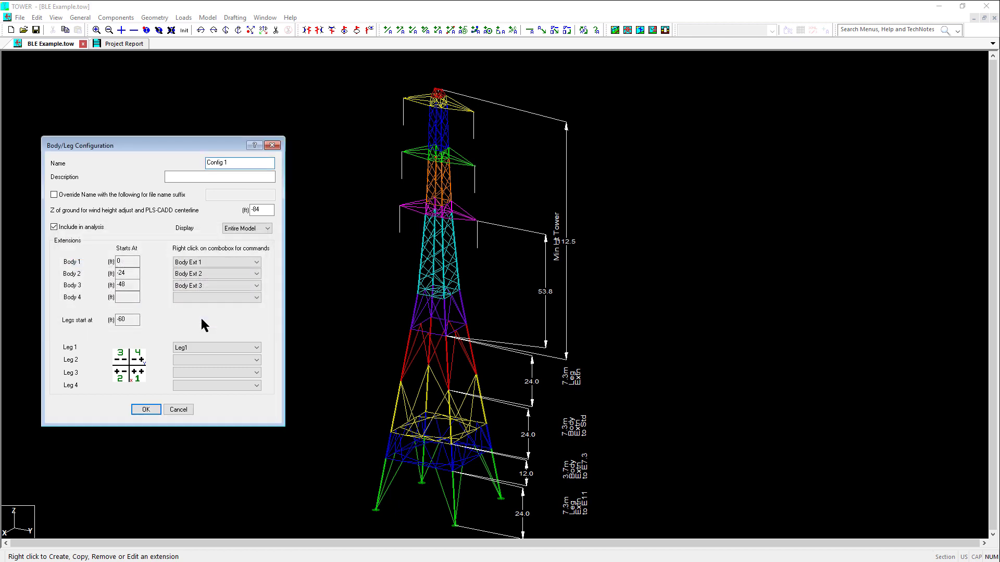
# Assign Leg1 to Legs 2, 3 and 4 and save Config 1 to the Family Manager
pyautogui.click(190, 360)
pyautogui.click(190, 378)
pyautogui.click(189, 373)
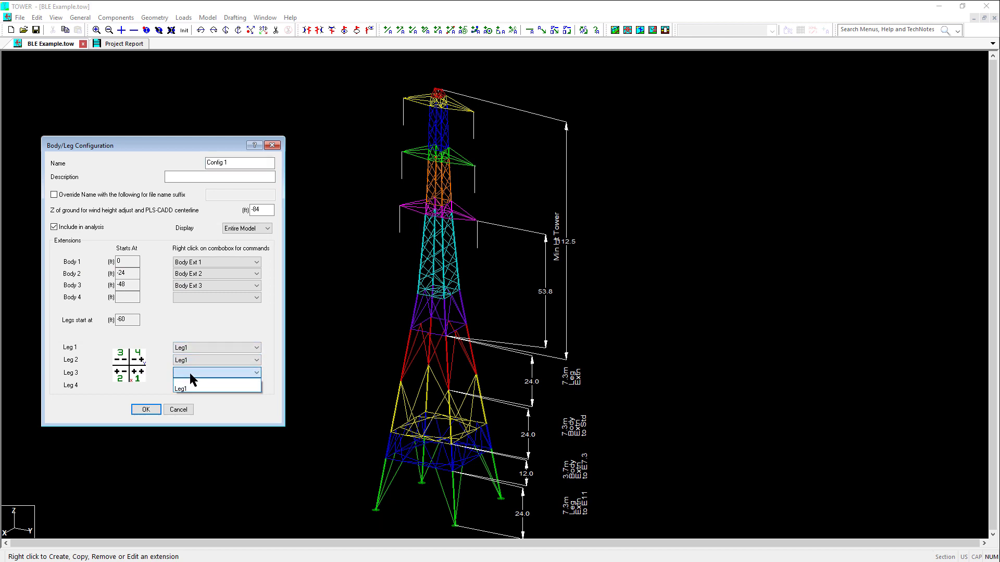
pyautogui.click(191, 390)
pyautogui.click(189, 385)
pyautogui.click(191, 402)
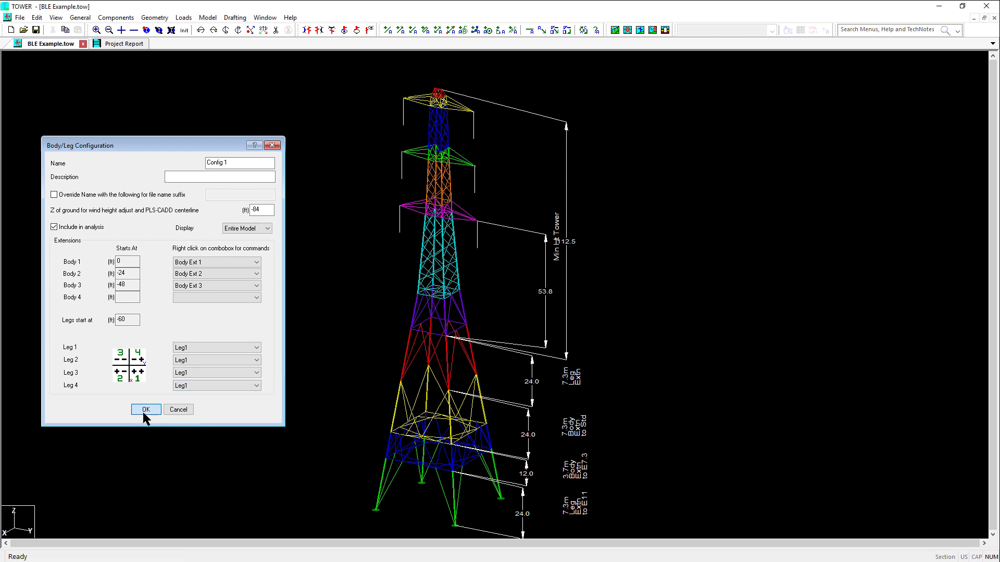
pyautogui.click(142, 411)
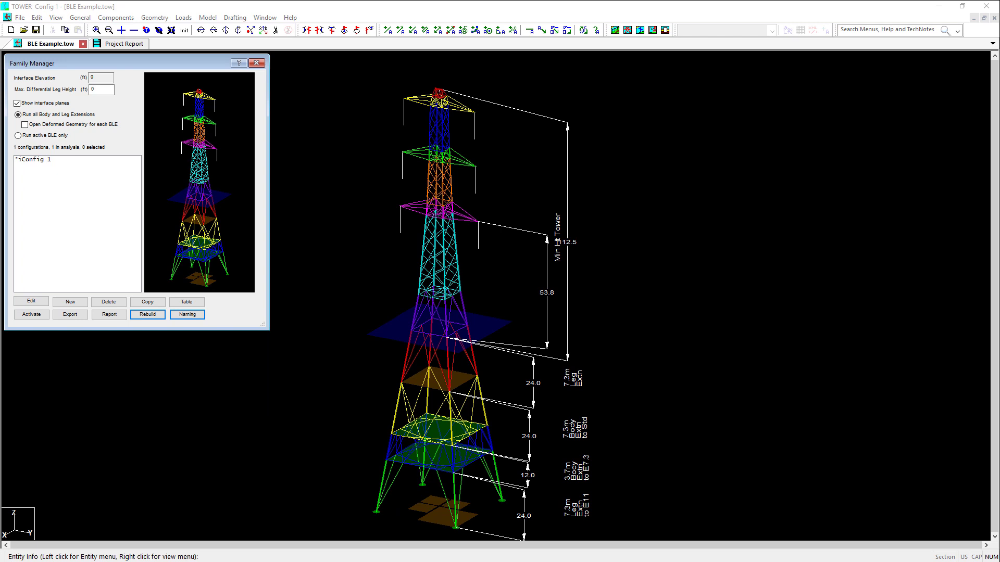
# Add the empty Untitled ?? configuration and cancel the model check errors it raises
pyautogui.click(71, 303)
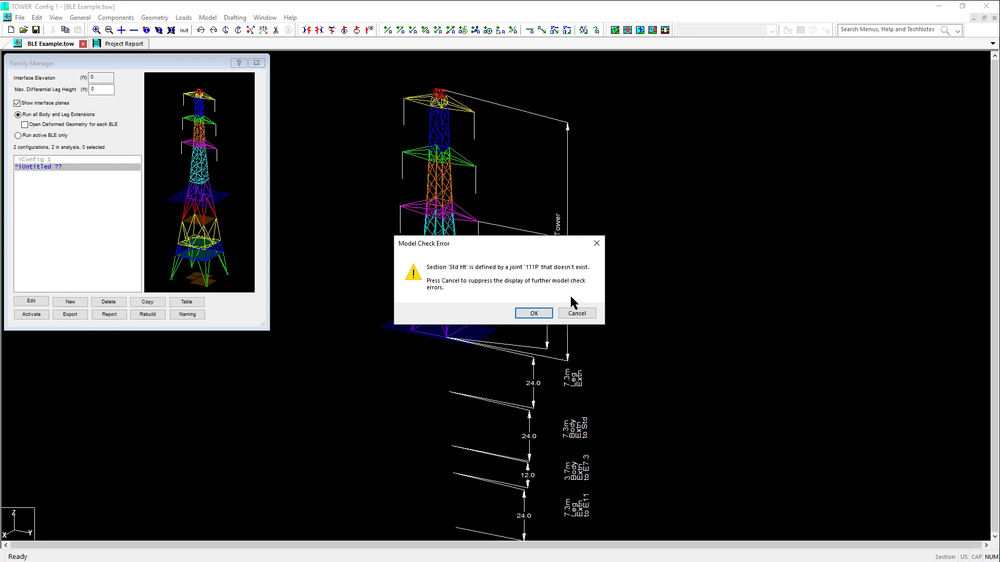
pyautogui.click(576, 313)
pyautogui.click(576, 314)
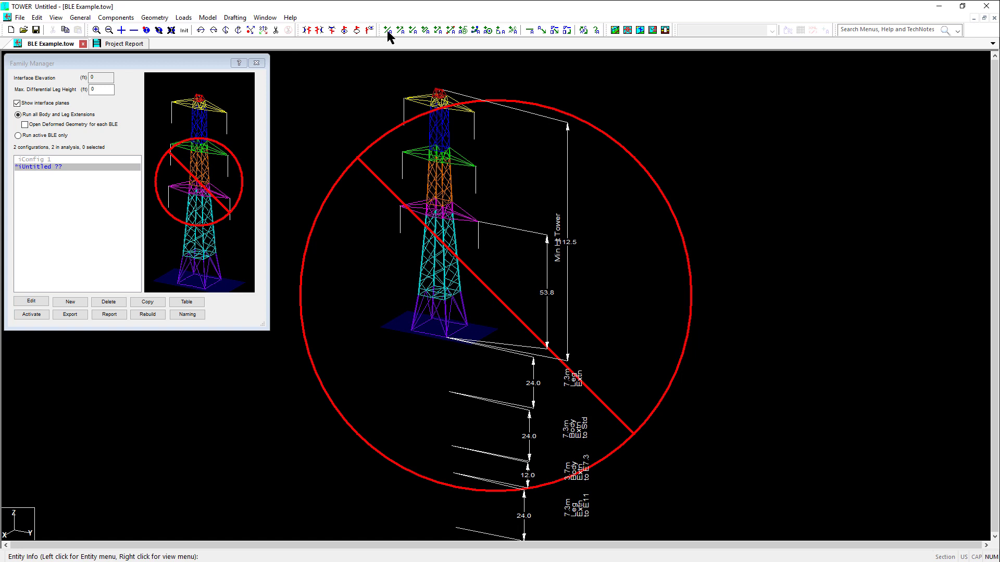
# Make Config 1 the active configuration
pyautogui.rightClick(365, 268)
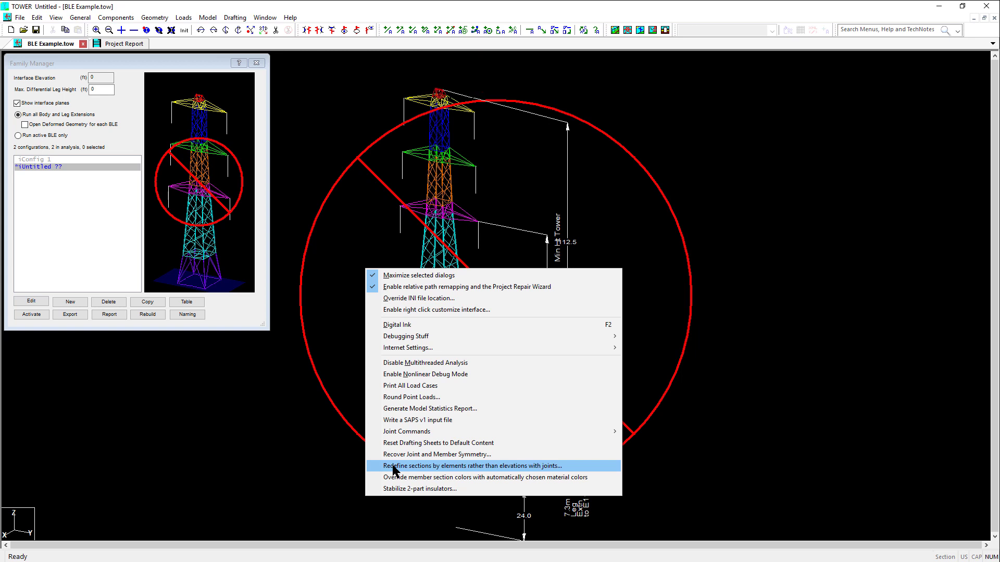
pyautogui.click(60, 167)
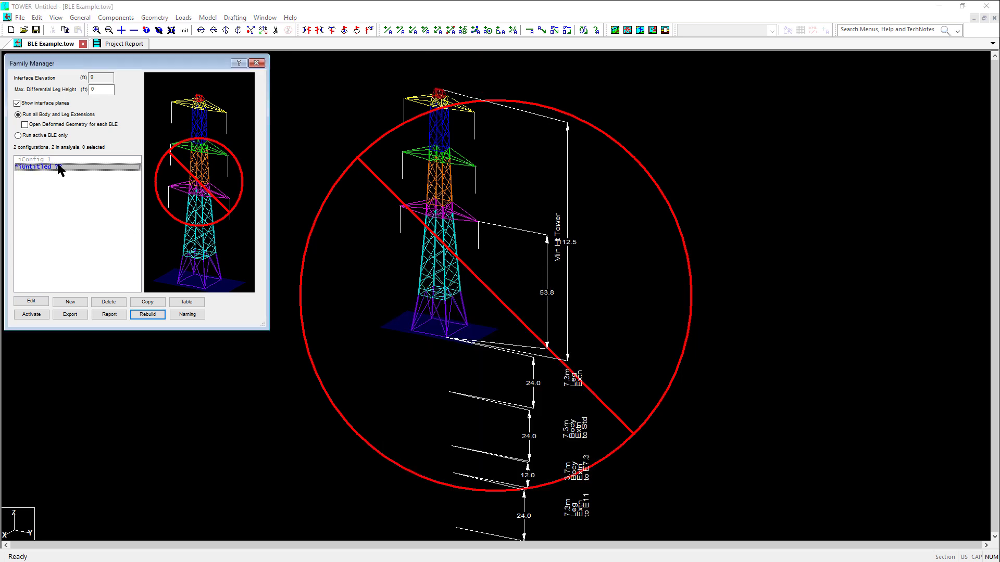
pyautogui.click(49, 160)
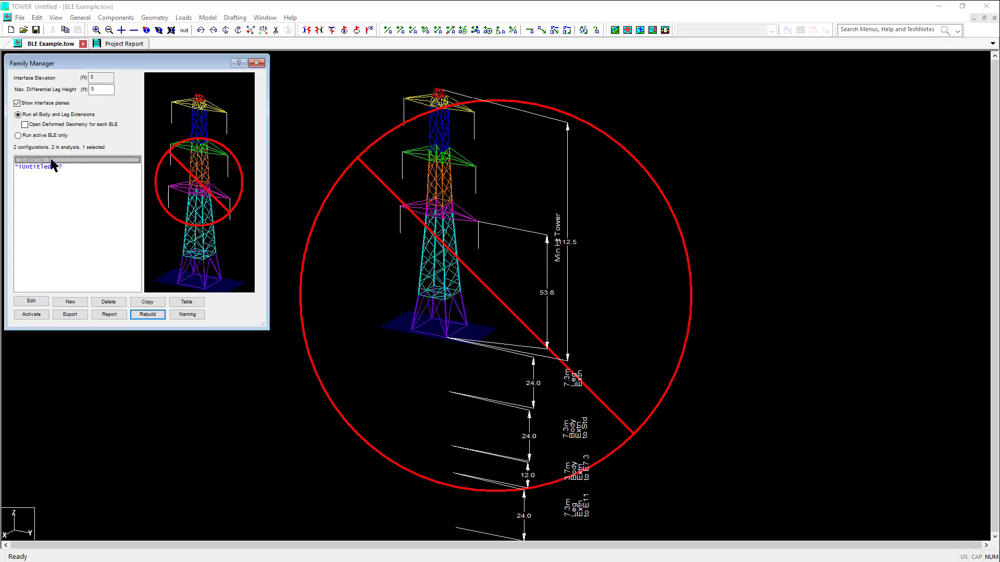
pyautogui.click(36, 316)
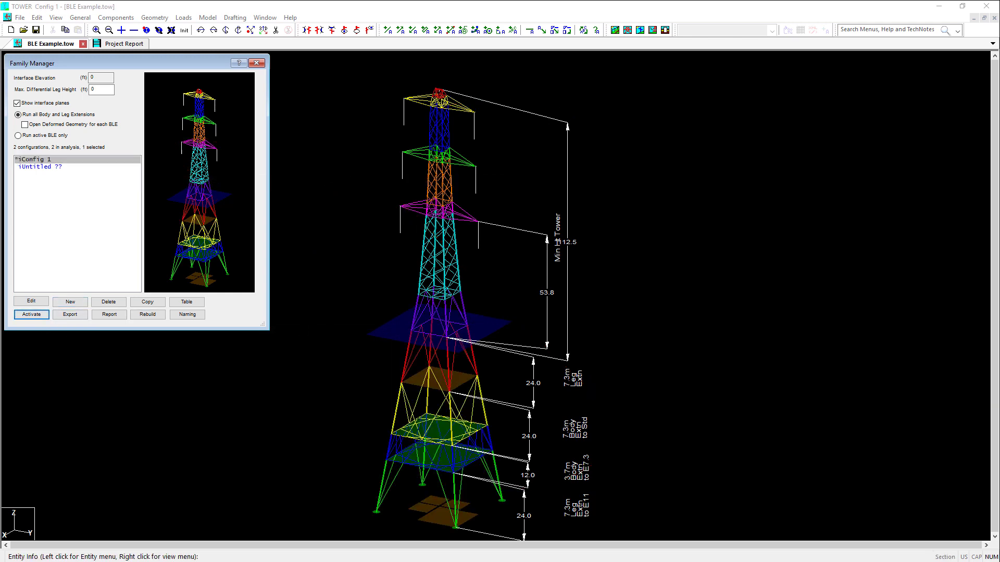
pyautogui.click(386, 6)
# Redefine sections by elements, then activate the Untitled ?? configuration
pyautogui.rightClick(385, 425)
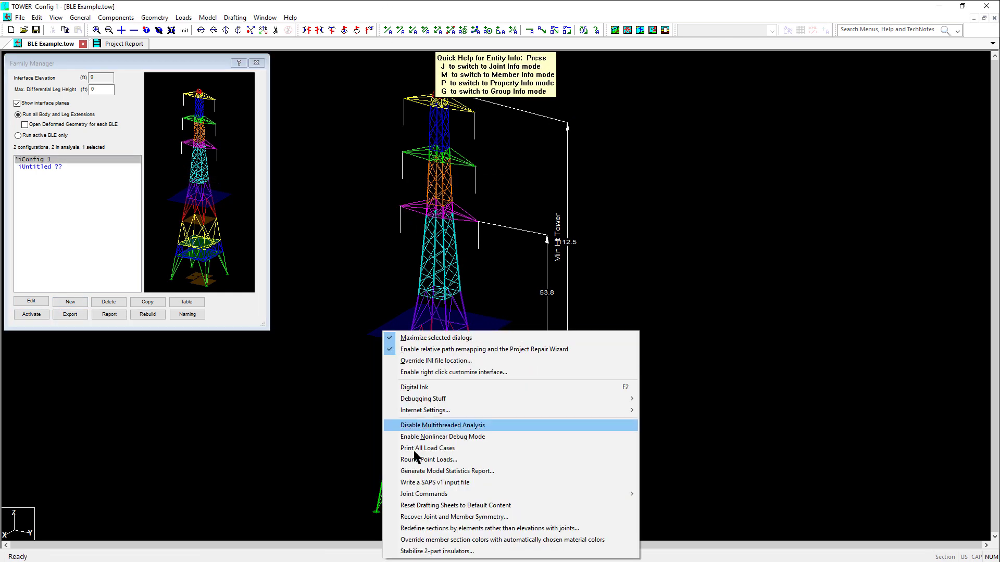
pyautogui.click(426, 529)
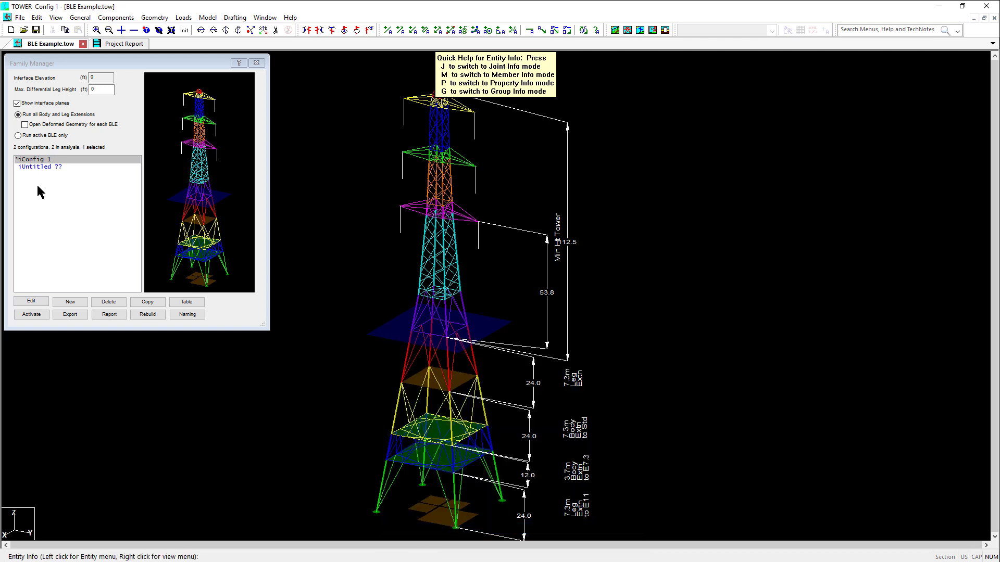
pyautogui.click(41, 167)
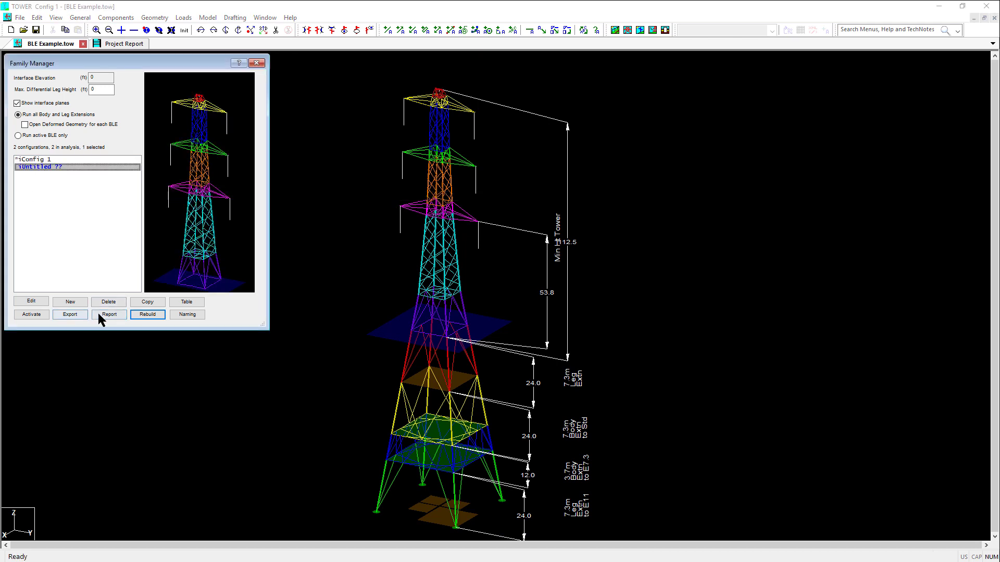
pyautogui.click(145, 316)
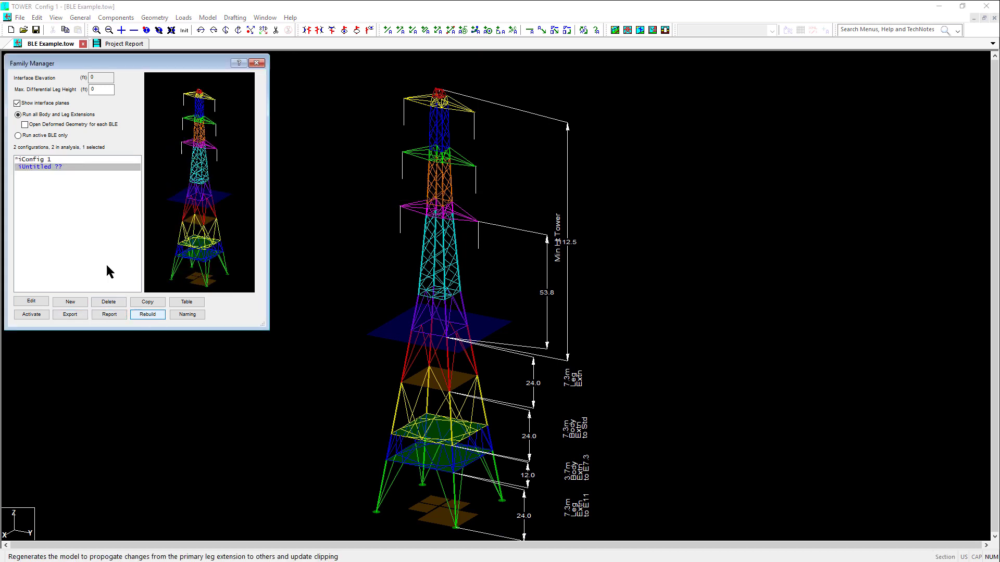
pyautogui.click(49, 168)
# Give Untitled's Body 1 a newly created Body Ext 1, extending the tower to base joints at -24
pyautogui.click(47, 316)
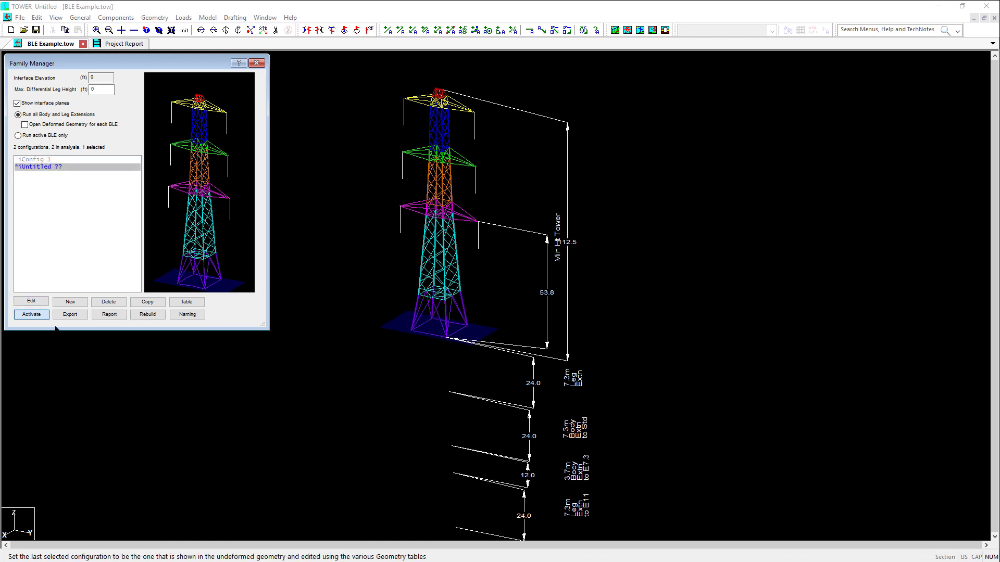
pyautogui.doubleClick(58, 167)
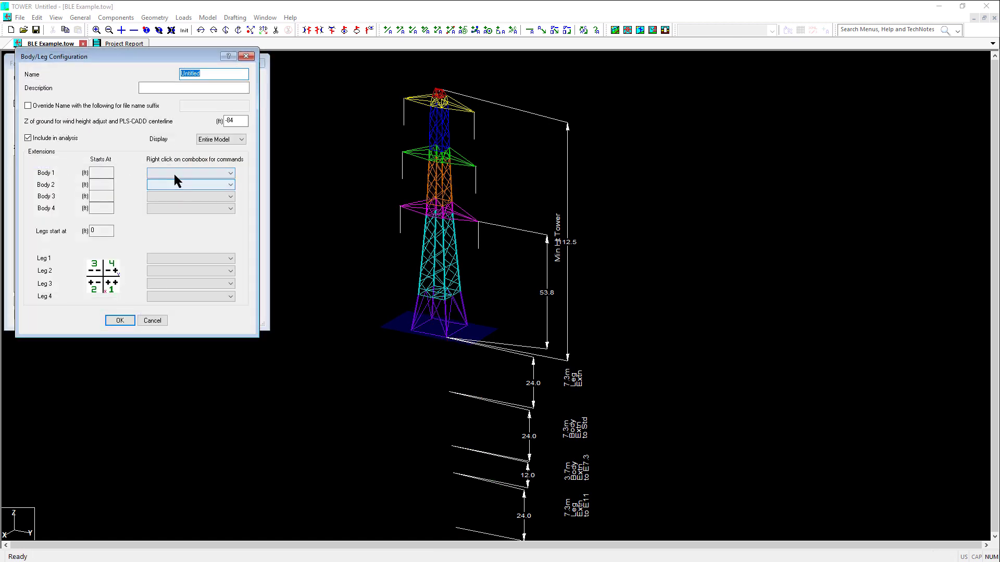
pyautogui.rightClick(174, 173)
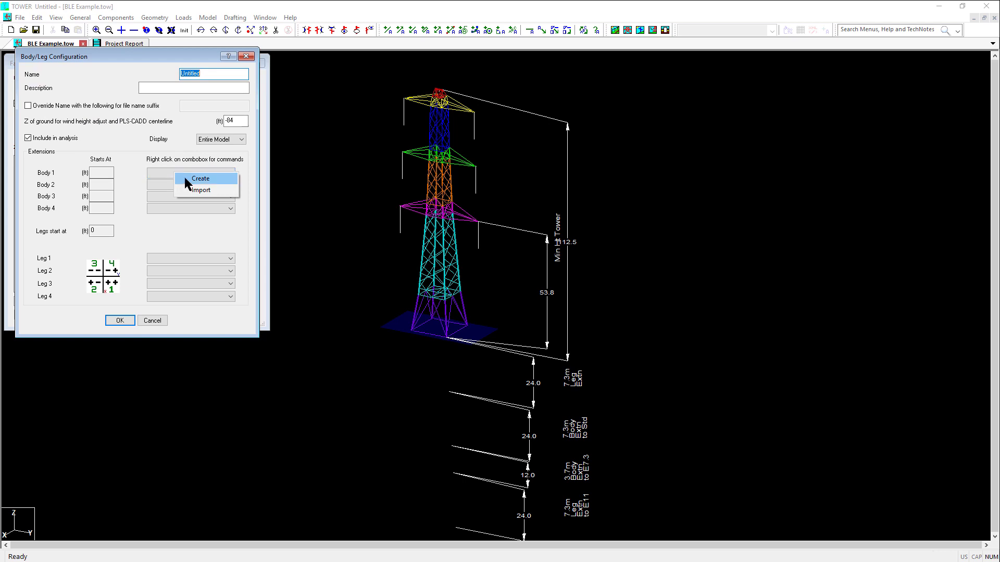
pyautogui.click(198, 178)
pyautogui.click(159, 174)
pyautogui.click(163, 193)
pyautogui.rightClick(168, 174)
pyautogui.click(196, 219)
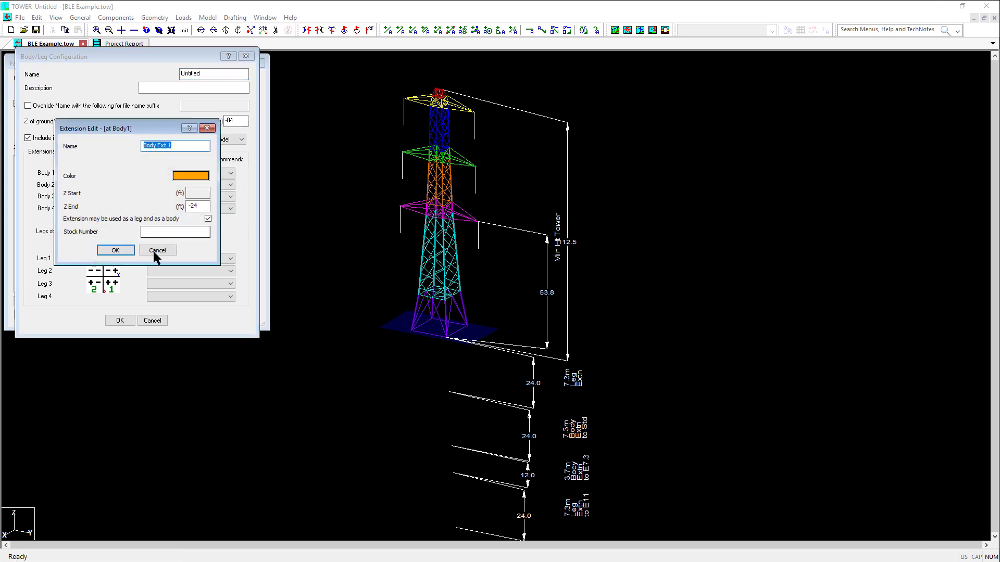
pyautogui.click(115, 250)
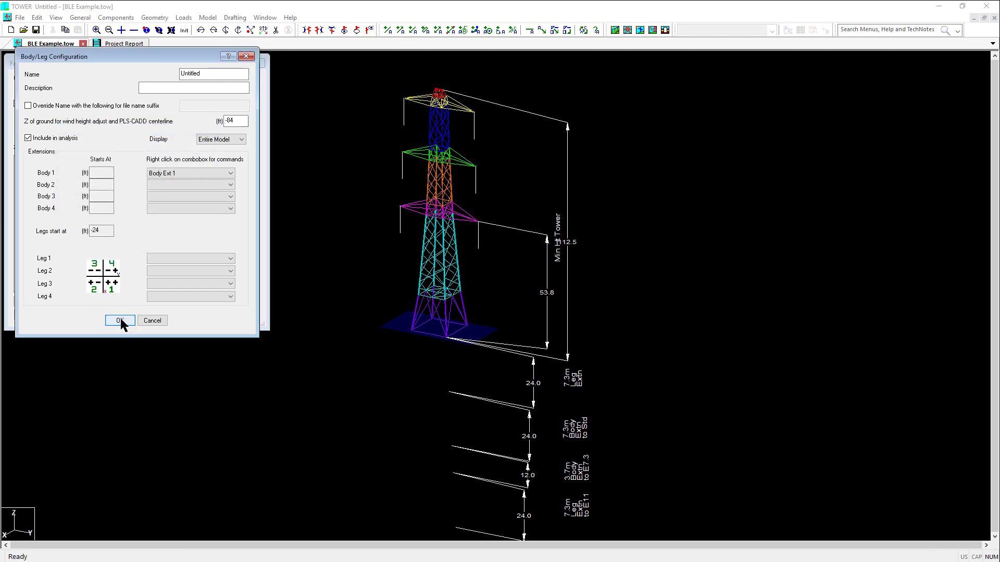
pyautogui.click(121, 321)
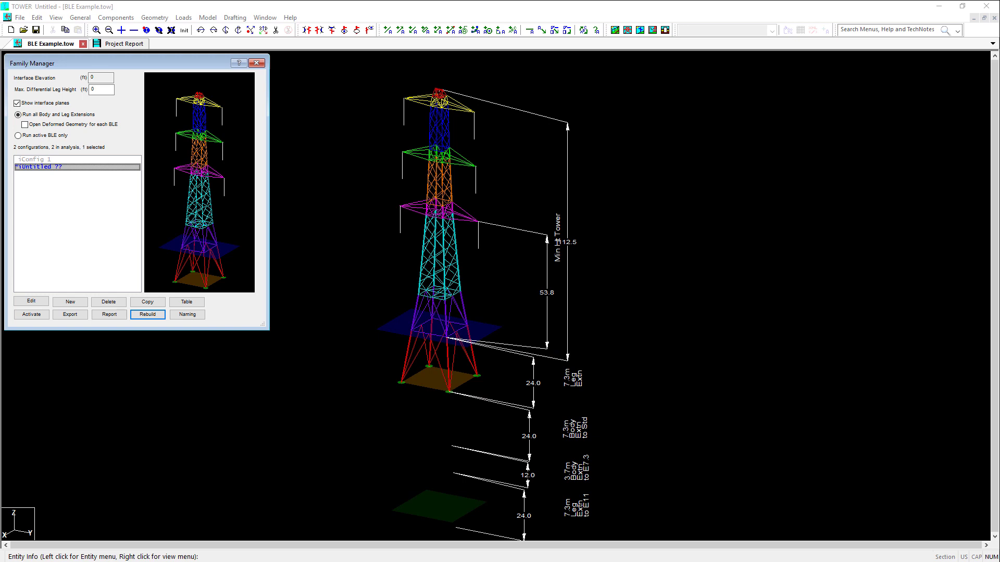
# Select Config 1 and make it the active configuration
pyautogui.click(53, 159)
pyautogui.click(32, 315)
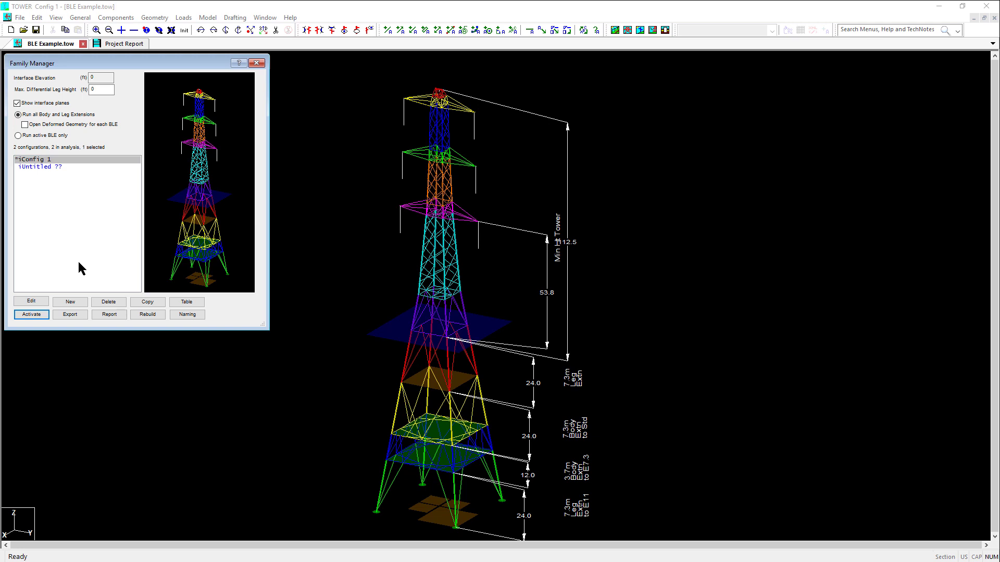
# Open ble_example.tow from the ble examples folder
pyautogui.click(23, 30)
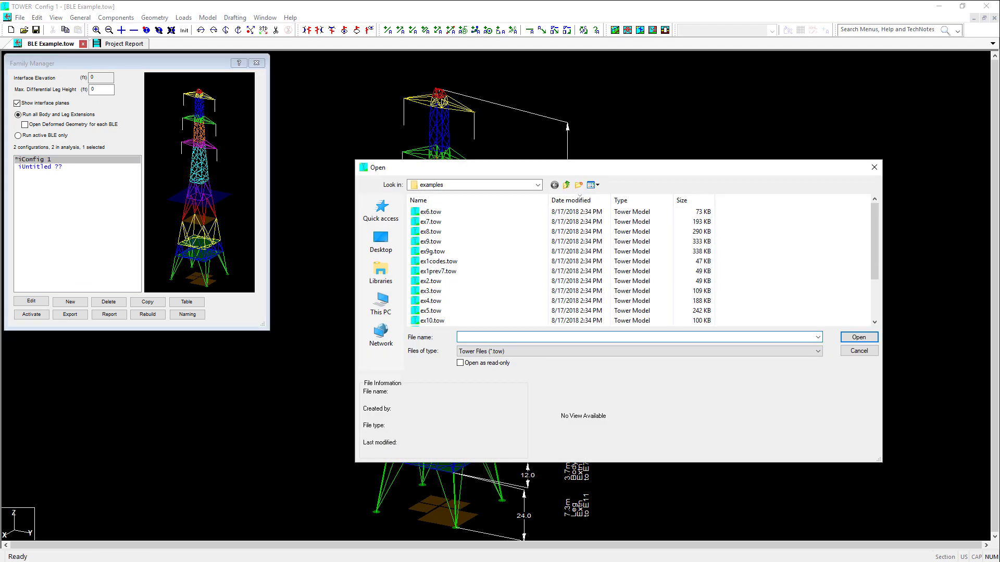
pyautogui.moveTo(874, 245); pyautogui.dragTo(875, 281)
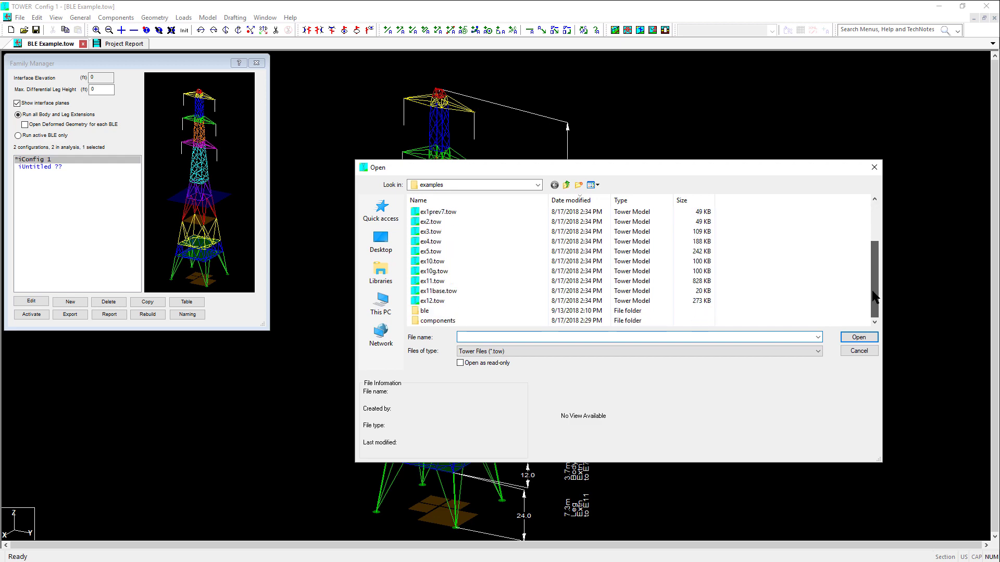
pyautogui.doubleClick(423, 312)
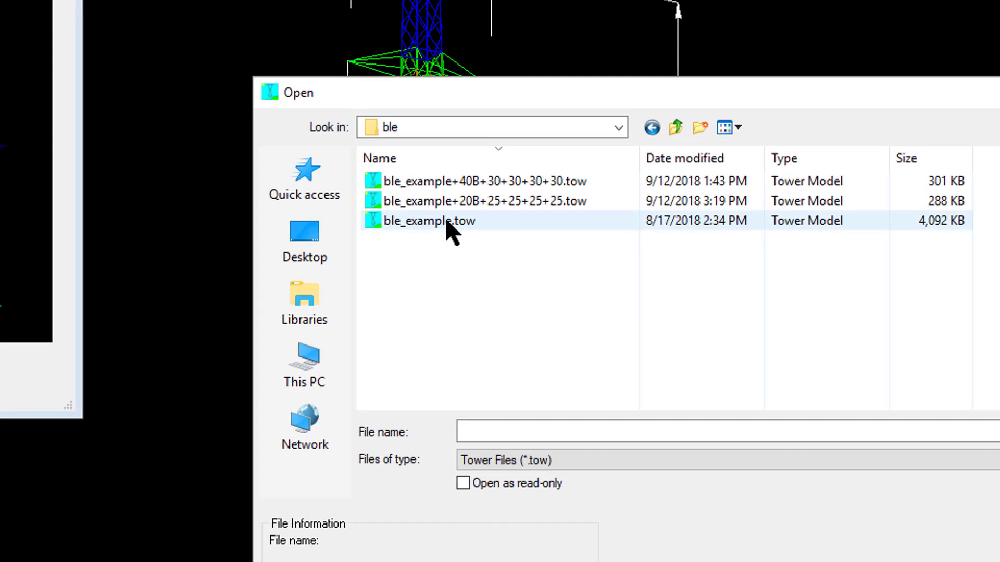
pyautogui.click(447, 222)
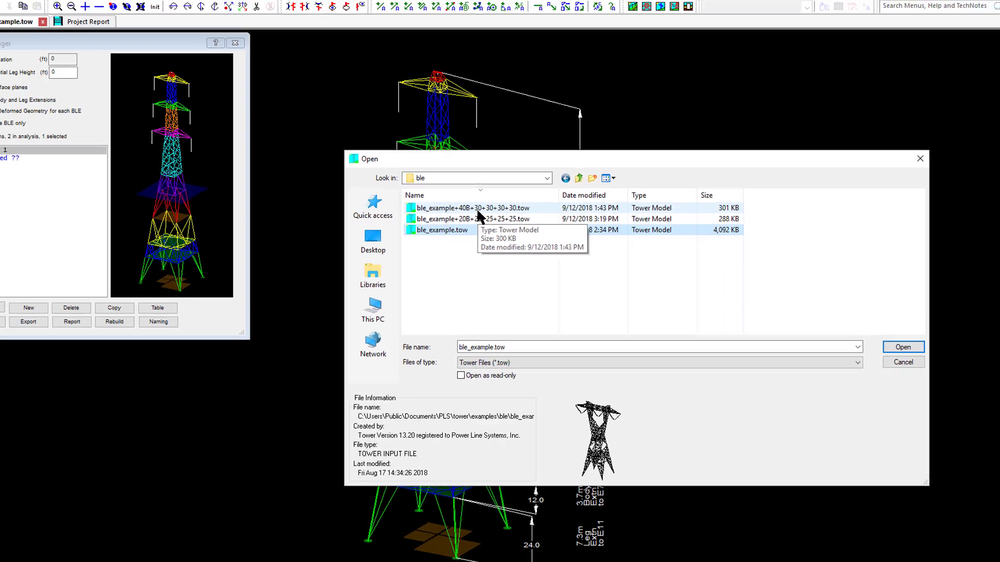
pyautogui.doubleClick(494, 186)
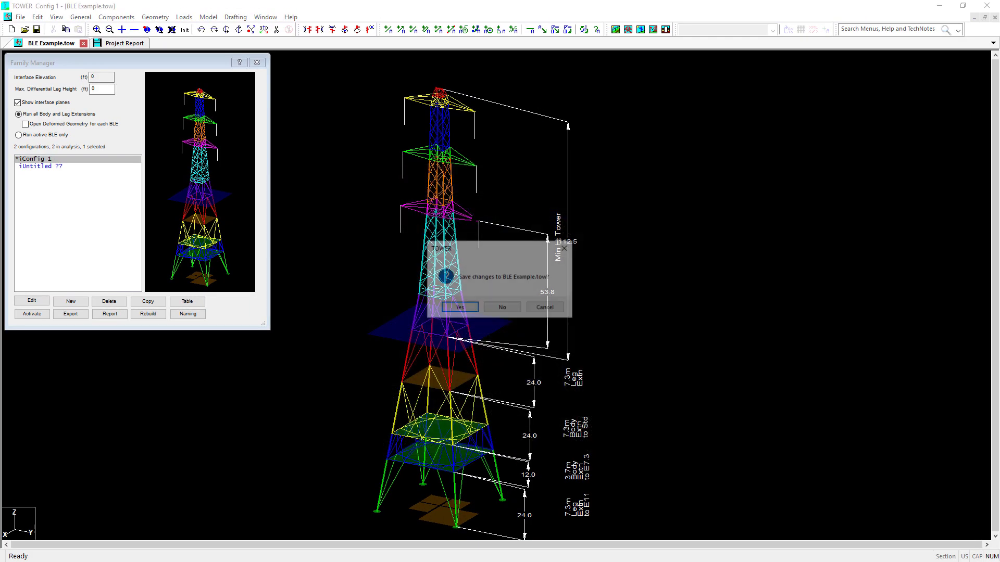
# Discard changes to BLE Example.tow and start a family with its interface at joint 110P
pyautogui.click(502, 309)
pyautogui.click(209, 16)
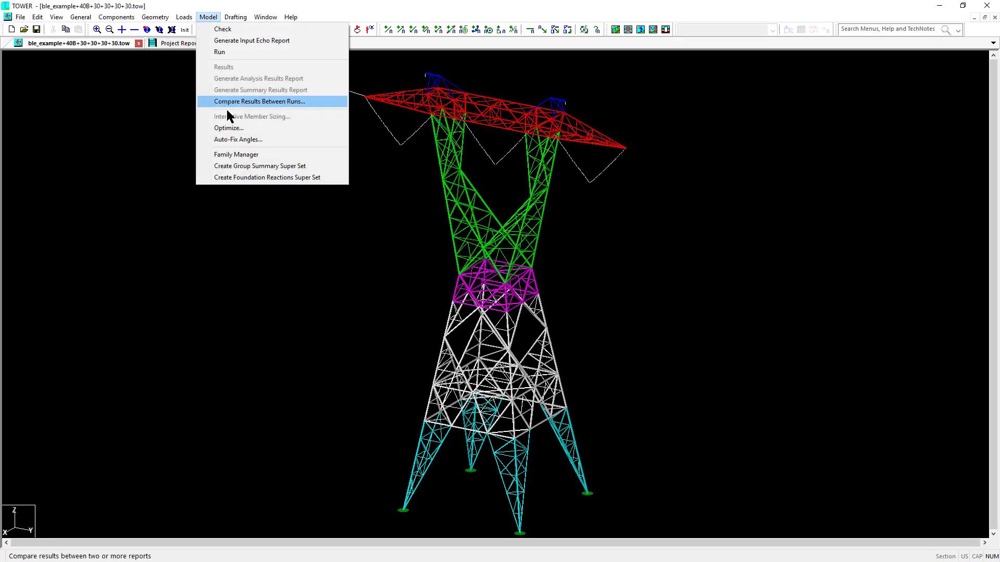
pyautogui.click(236, 154)
pyautogui.click(563, 307)
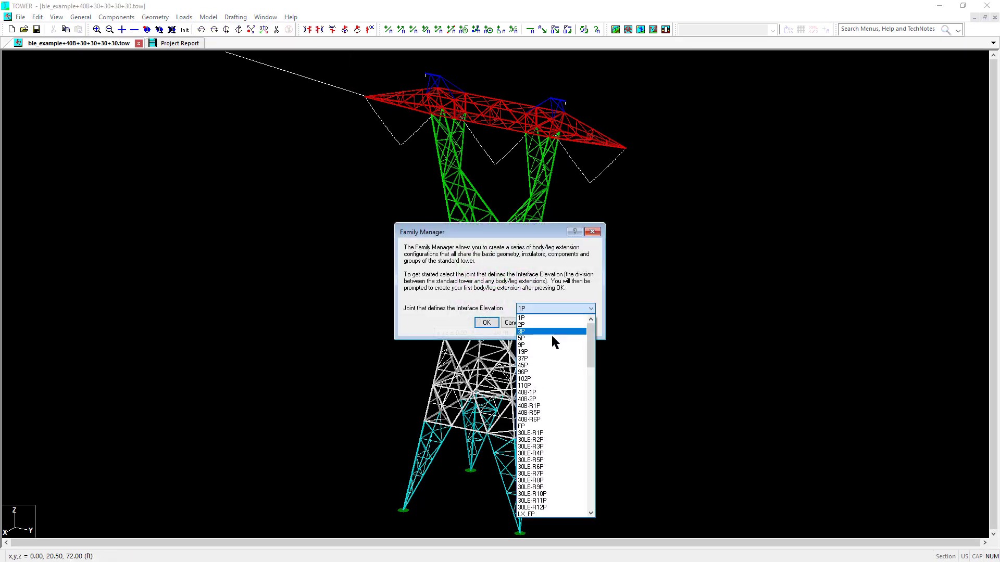
pyautogui.click(545, 386)
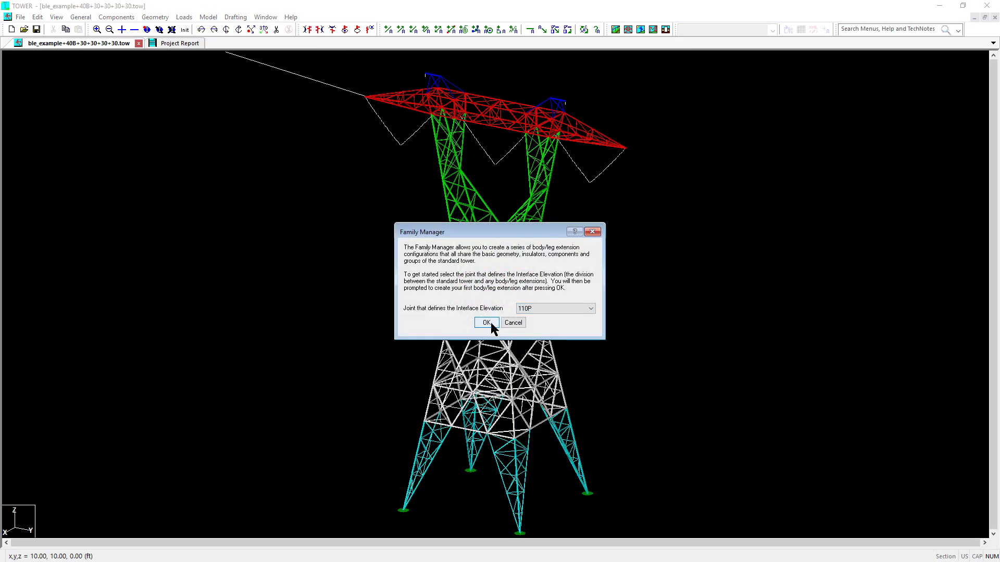
pyautogui.click(489, 323)
pyautogui.click(520, 306)
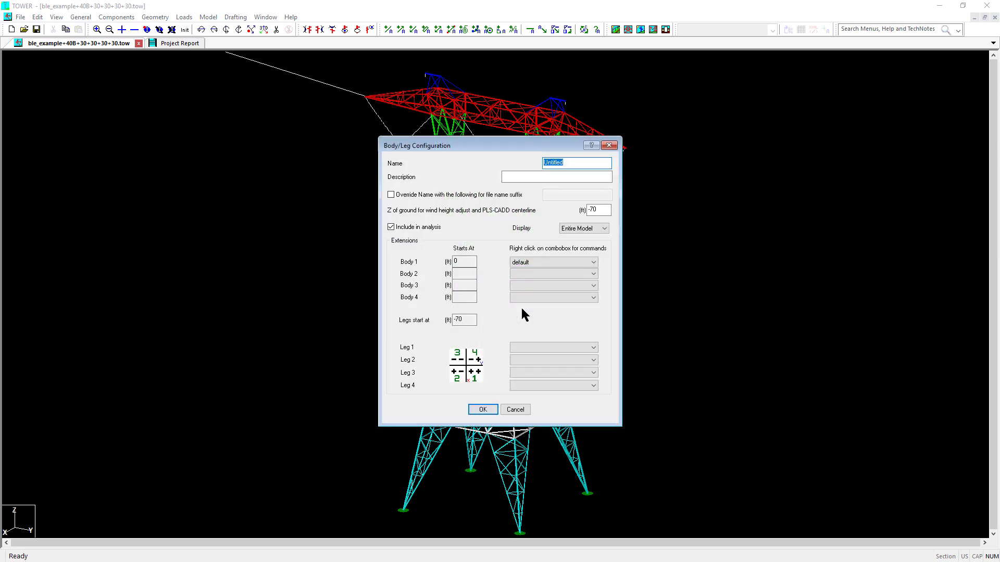
# Rename the default Body 1 extension to 40
pyautogui.rightClick(536, 260)
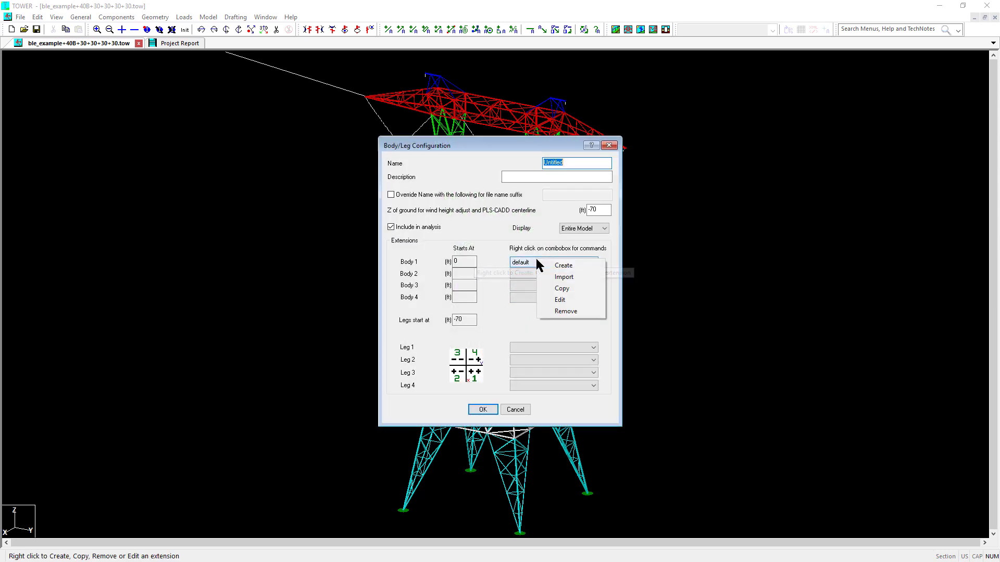
pyautogui.click(551, 295)
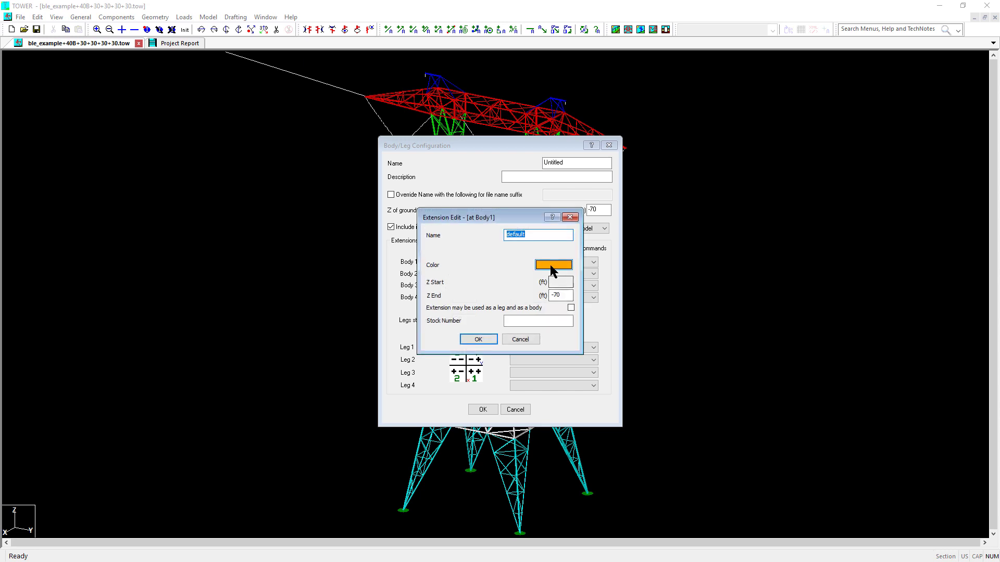
pyautogui.write('40')
pyautogui.press('Return')
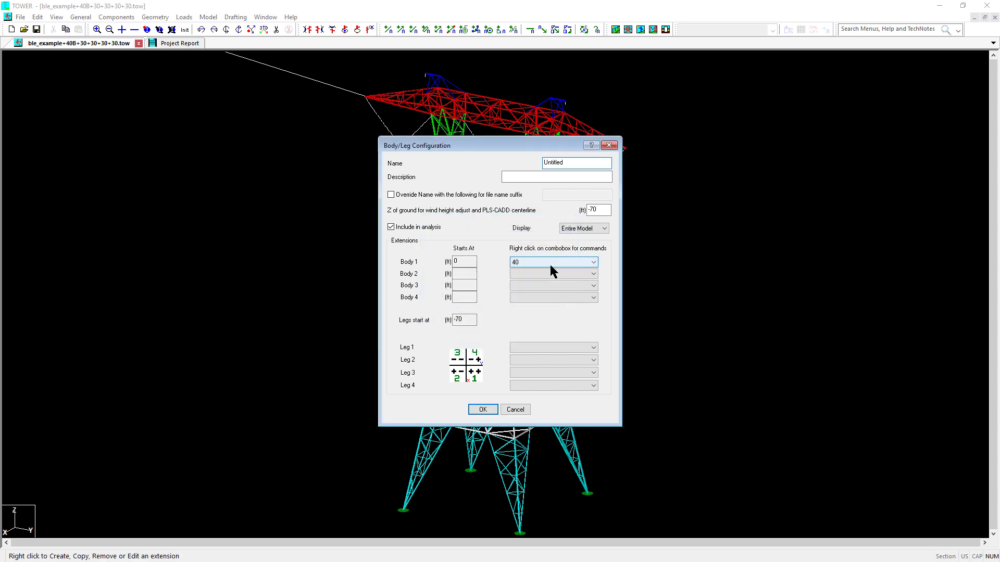
# Create a Leg 1 extension starting at -40, approve removing legless joints, and finish the configuration
pyautogui.rightClick(549, 347)
pyautogui.click(558, 357)
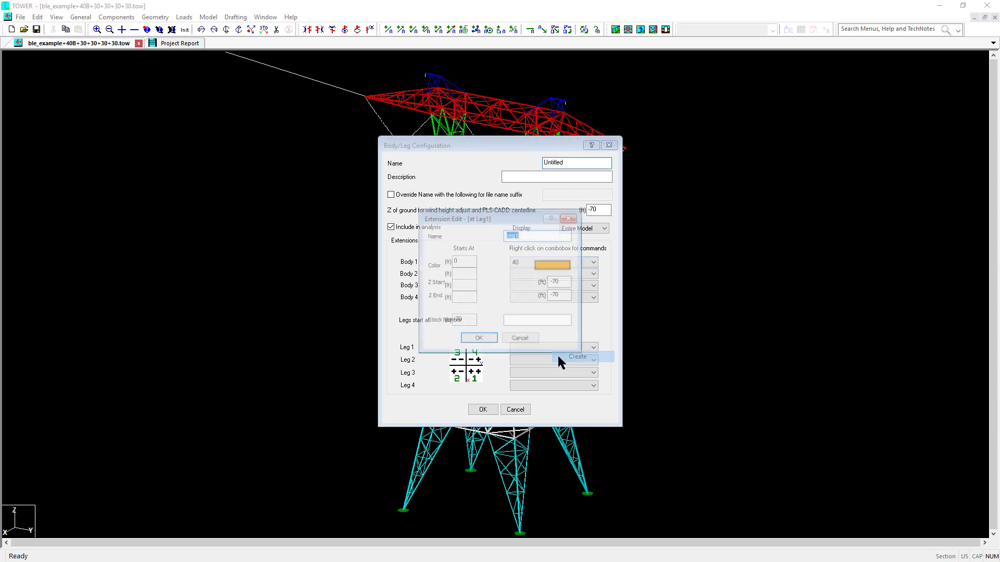
pyautogui.doubleClick(562, 281)
pyautogui.write('-40')
pyautogui.press('Return')
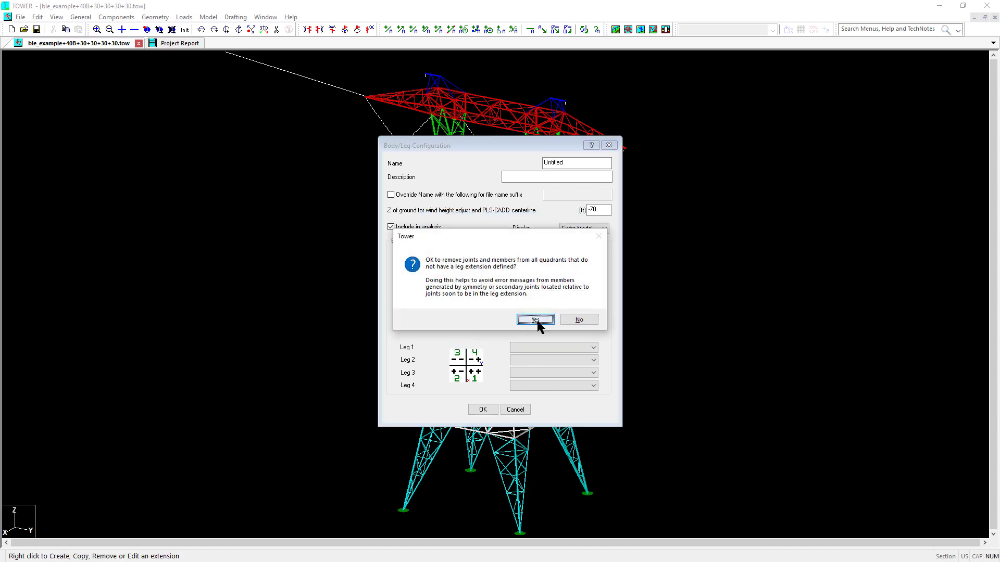
pyautogui.click(535, 320)
pyautogui.click(483, 409)
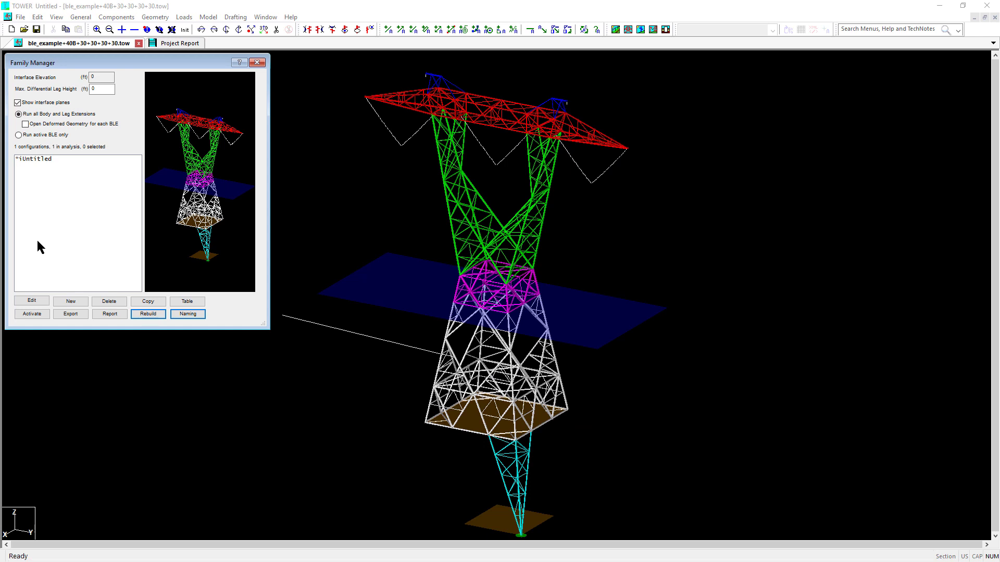
# Add configuration UntitledA and import Body1 (52 joints, 134 members) onto Body 1 from ble_example+20B+25+25+25+25.tow
pyautogui.click(67, 302)
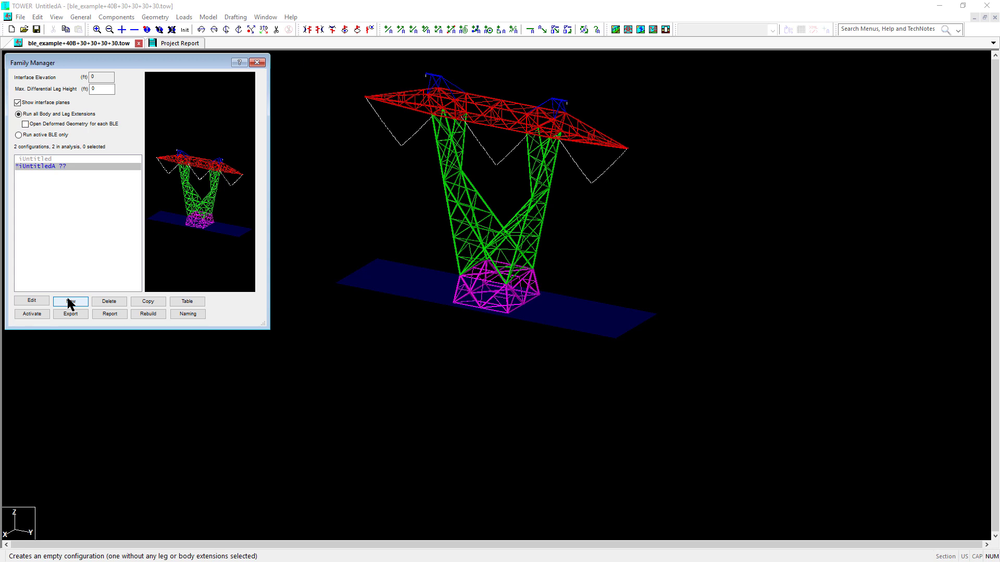
pyautogui.doubleClick(58, 167)
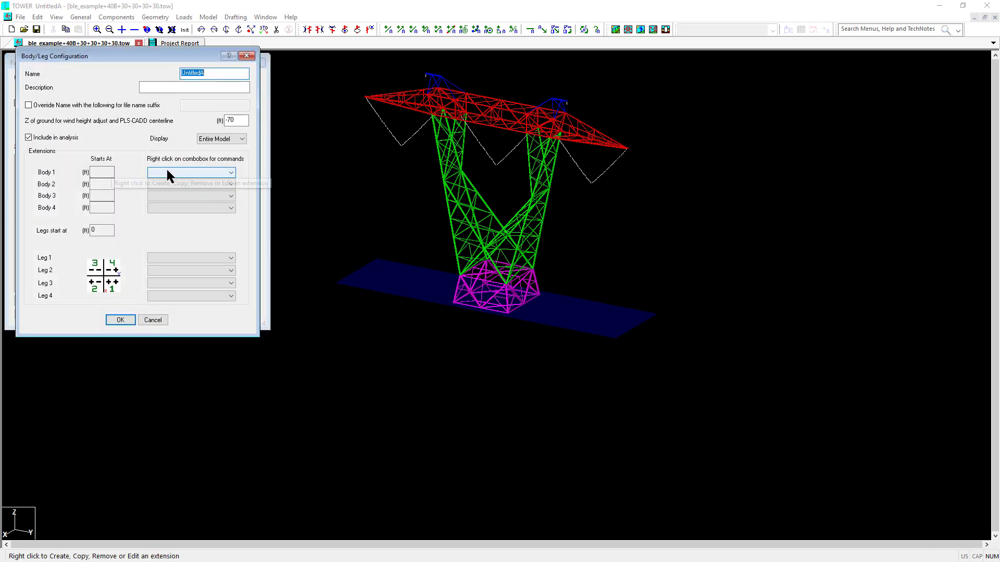
pyautogui.rightClick(167, 171)
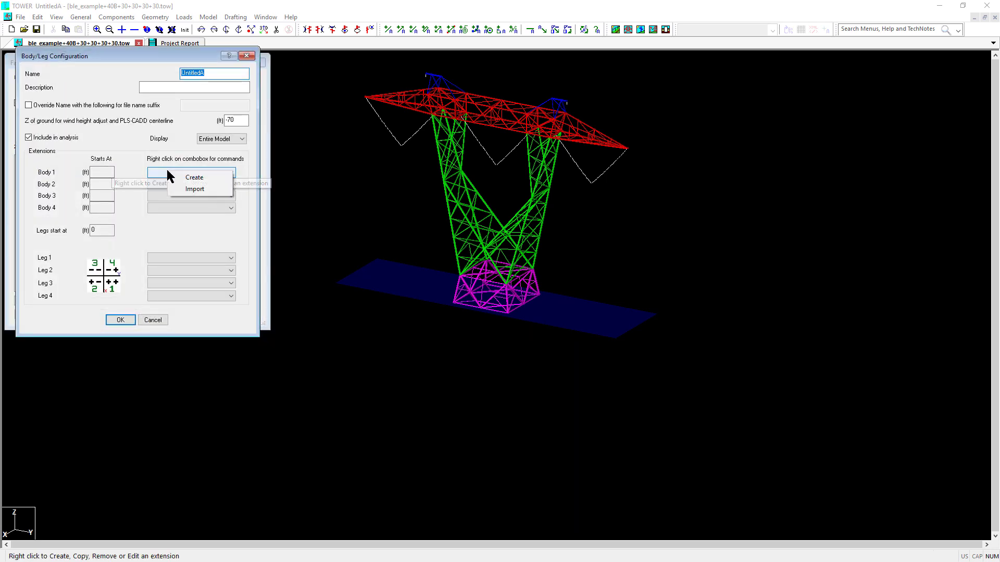
pyautogui.click(189, 188)
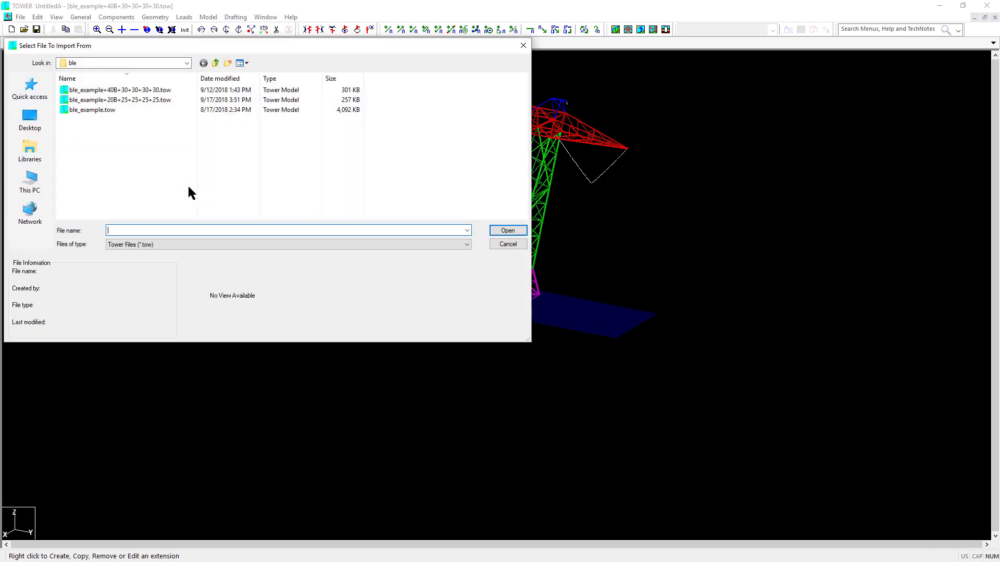
pyautogui.click(120, 99)
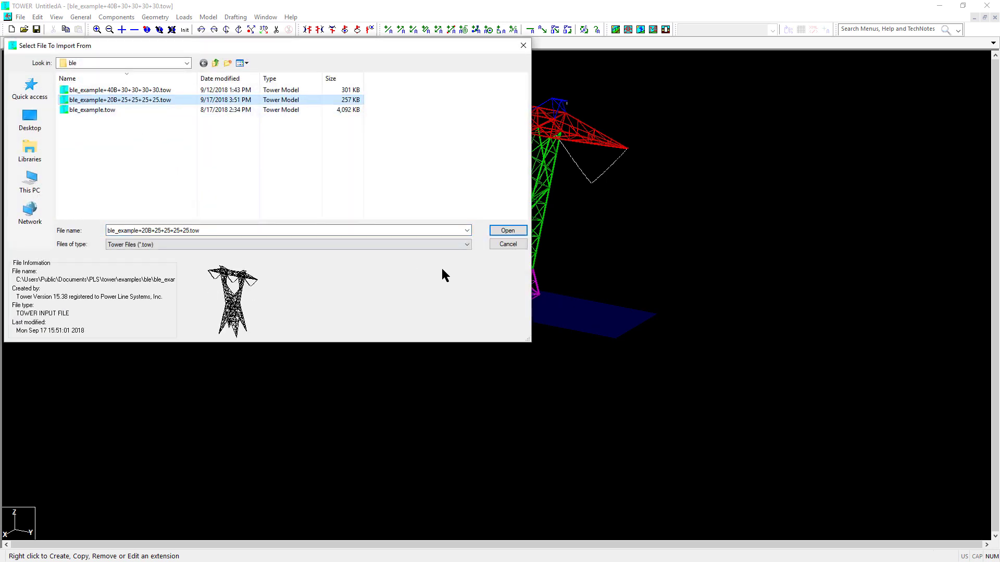
pyautogui.click(508, 232)
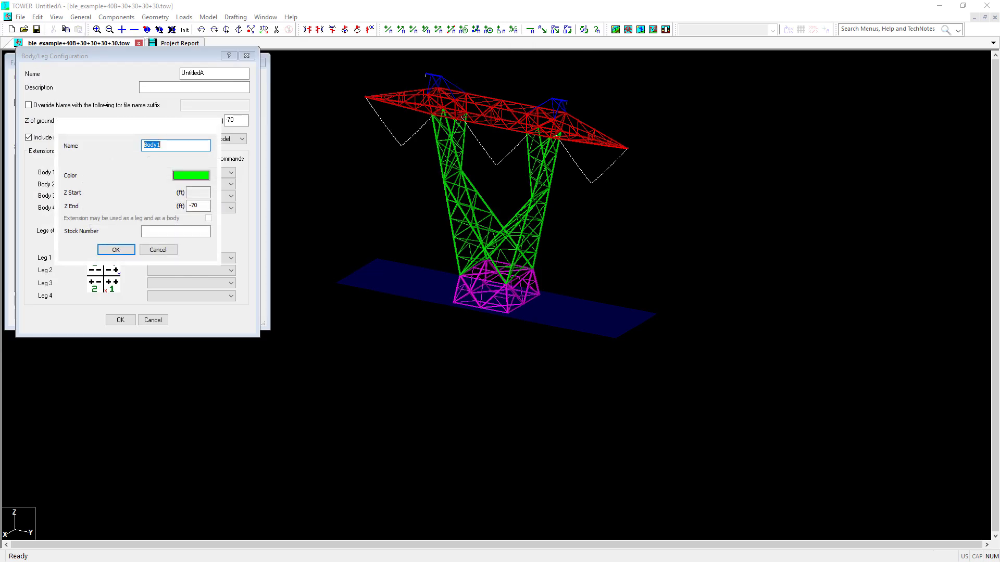
pyautogui.doubleClick(200, 206)
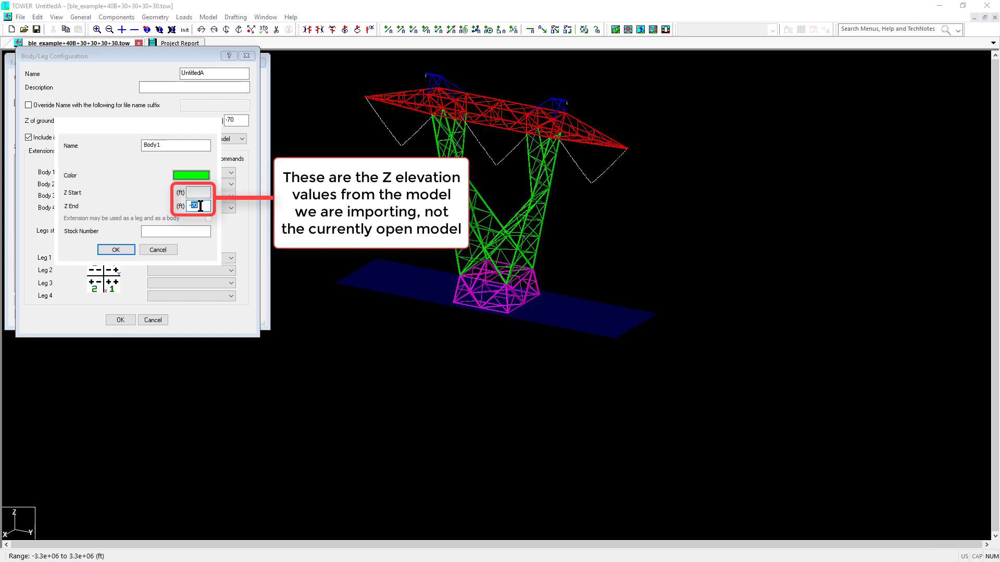
pyautogui.press('Return')
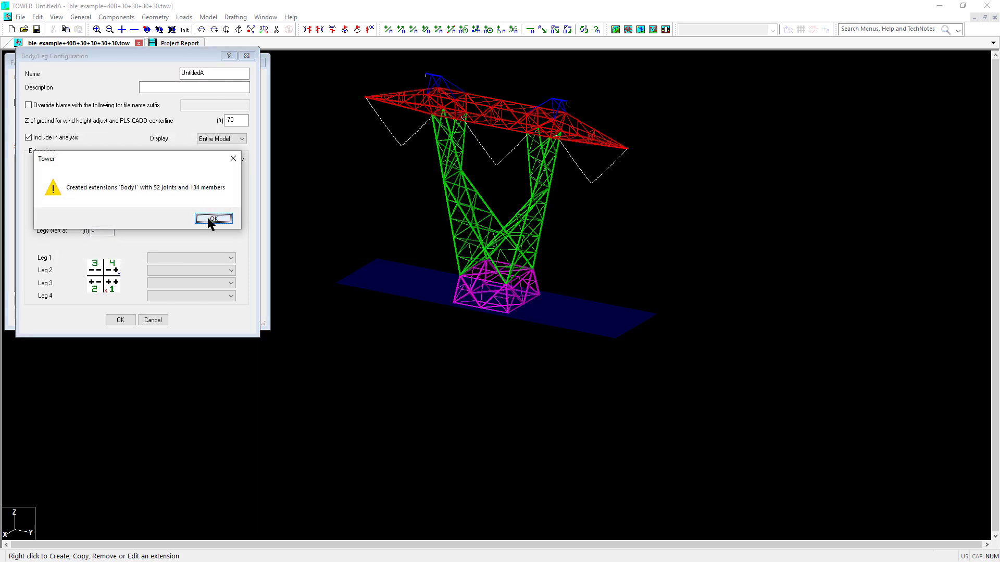
pyautogui.click(209, 218)
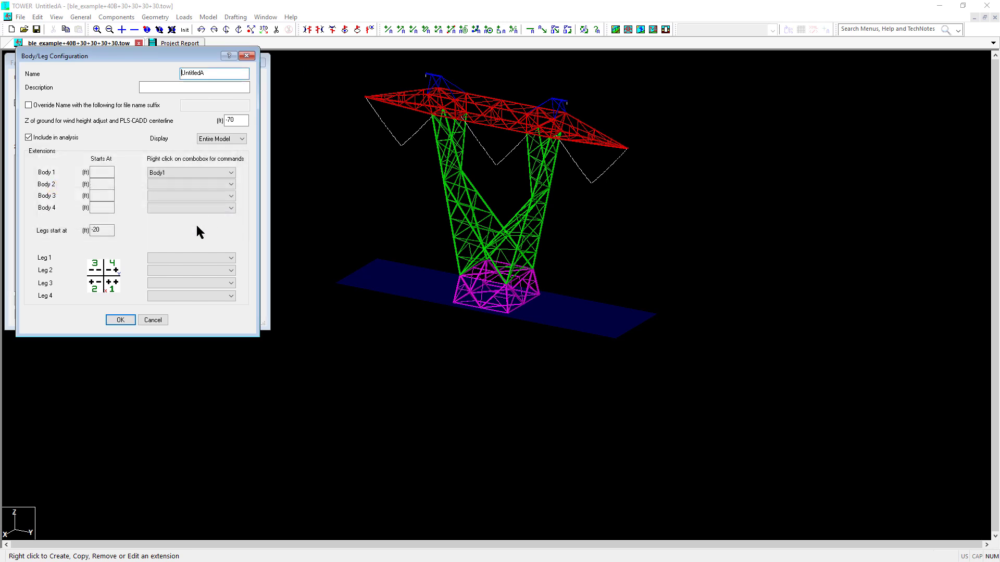
# Import leg extension Leg2 onto Leg 1 from ble_example+20B+25+25+25+25.tow, with Z End set to -40
pyautogui.rightClick(172, 257)
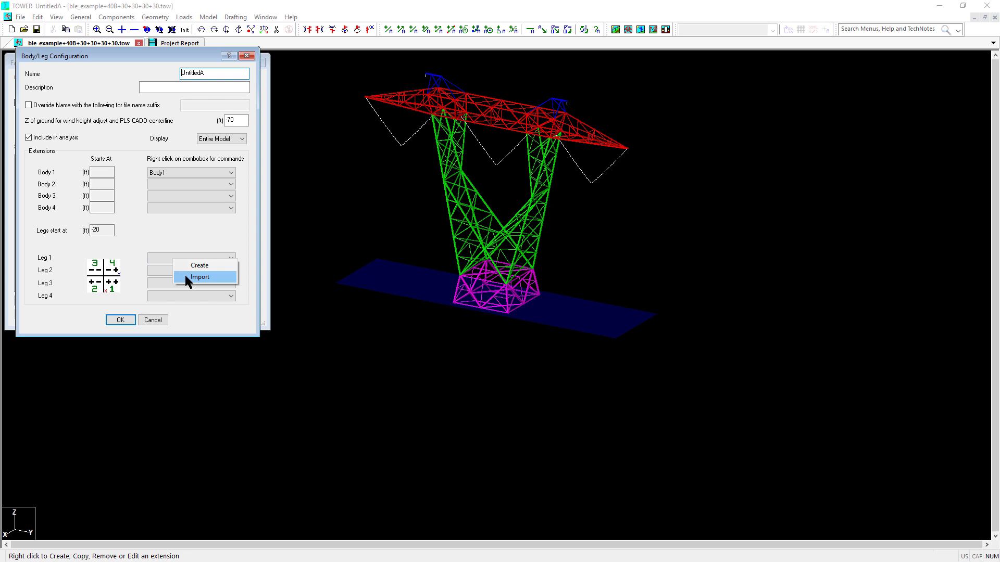
pyautogui.click(185, 275)
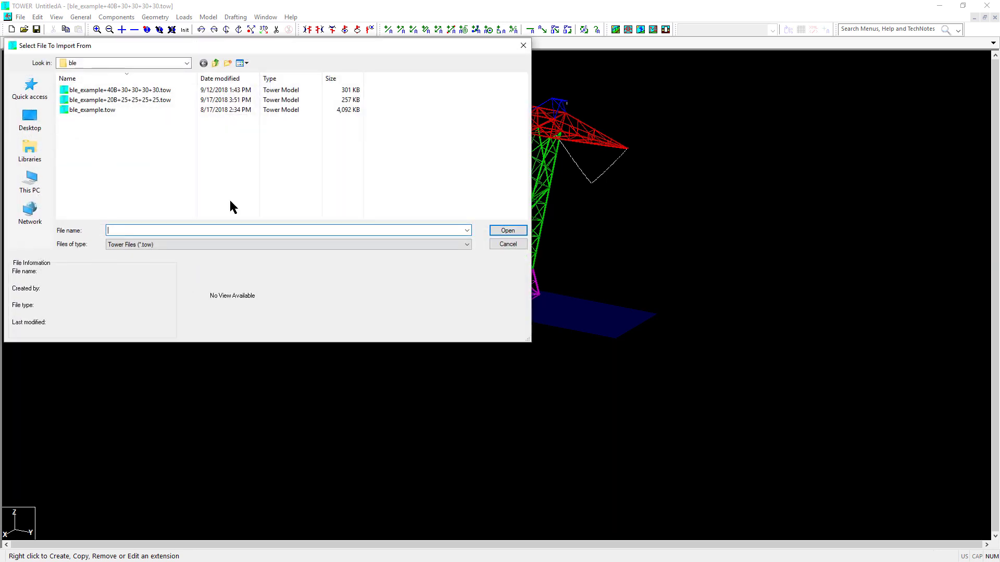
pyautogui.click(143, 102)
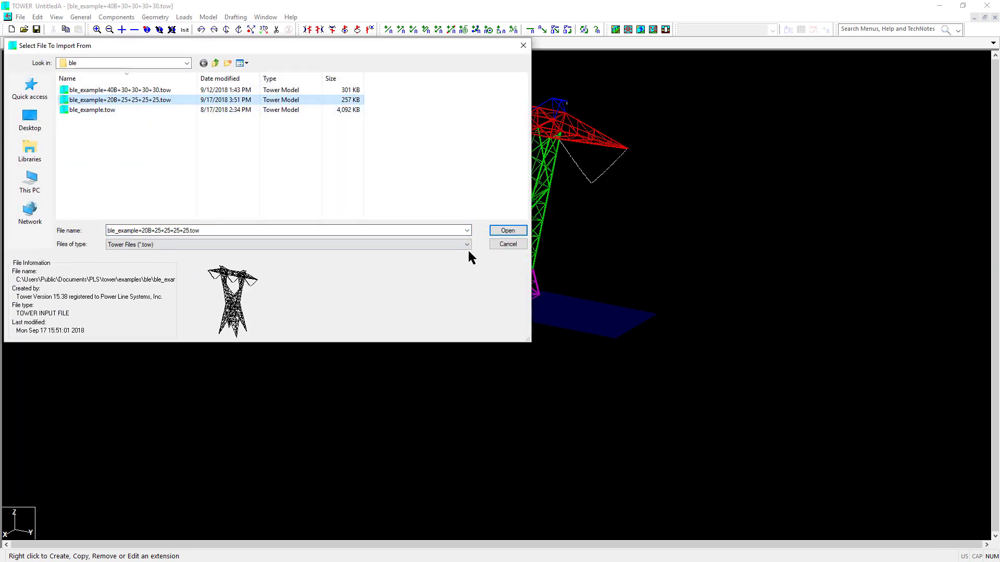
pyautogui.click(504, 232)
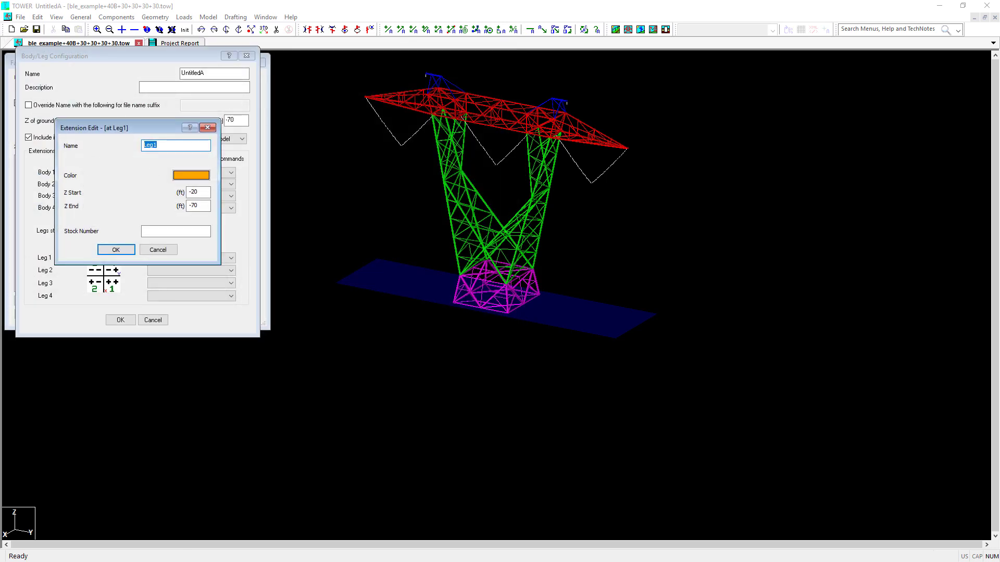
pyautogui.click(167, 147)
pyautogui.doubleClick(204, 206)
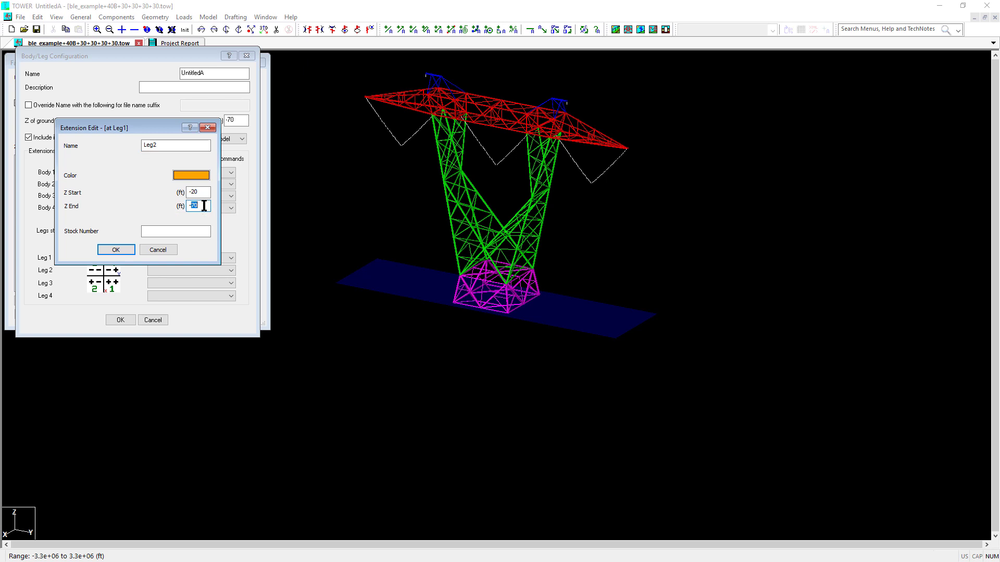
pyautogui.write('-40')
pyautogui.press('Return')
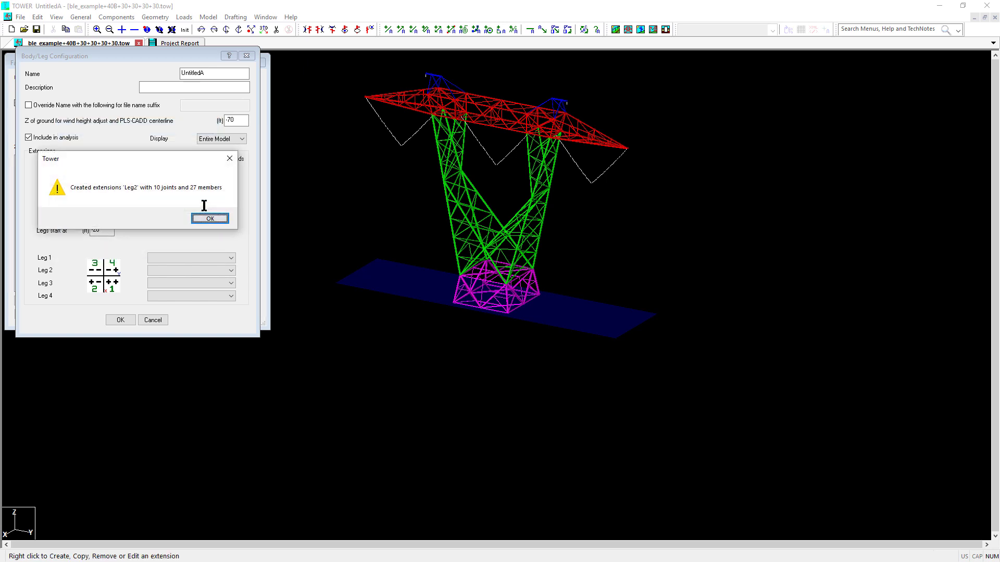
pyautogui.click(199, 218)
pyautogui.click(127, 317)
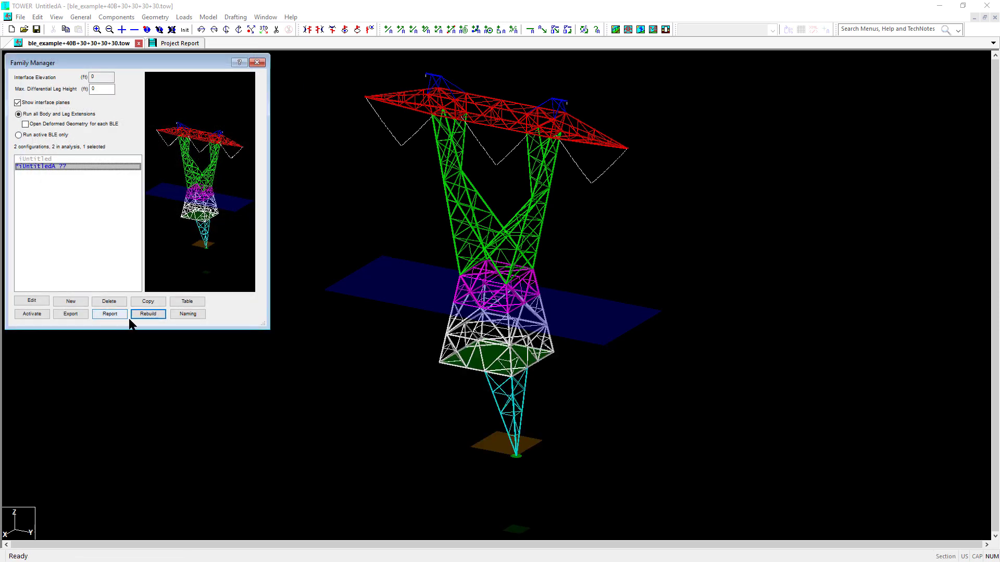